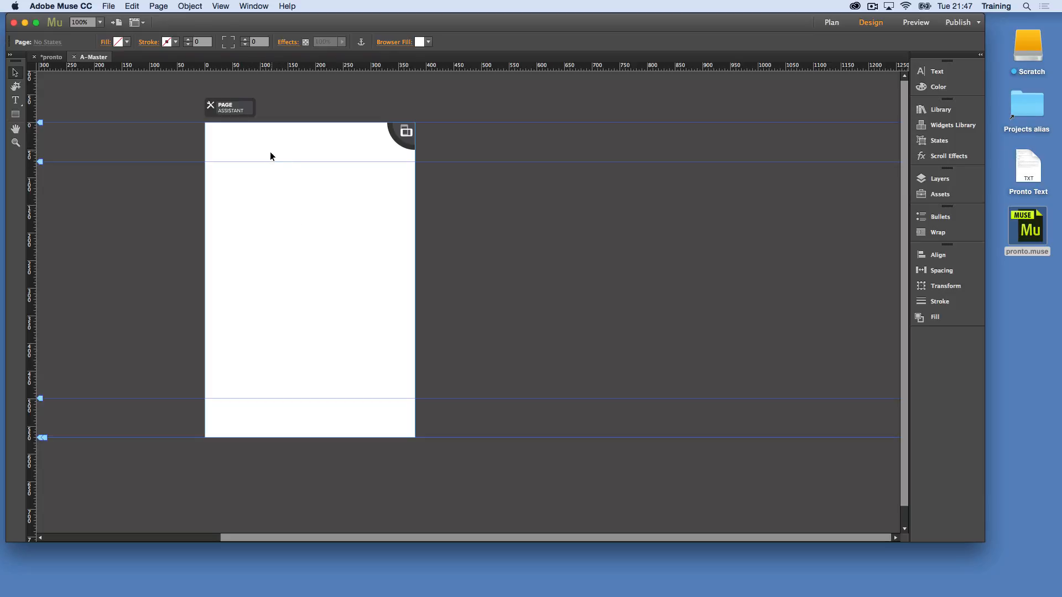
# - Draw a 380 by 71 header rectangle across the page's full width, from its upper edge to the first guide
pyautogui.click(16, 115)
pyautogui.moveTo(222, 129); pyautogui.dragTo(324, 162)
pyautogui.click(17, 72)
pyautogui.moveTo(259, 146); pyautogui.dragTo(241, 138)
pyautogui.moveTo(308, 154); pyautogui.dragTo(415, 161)
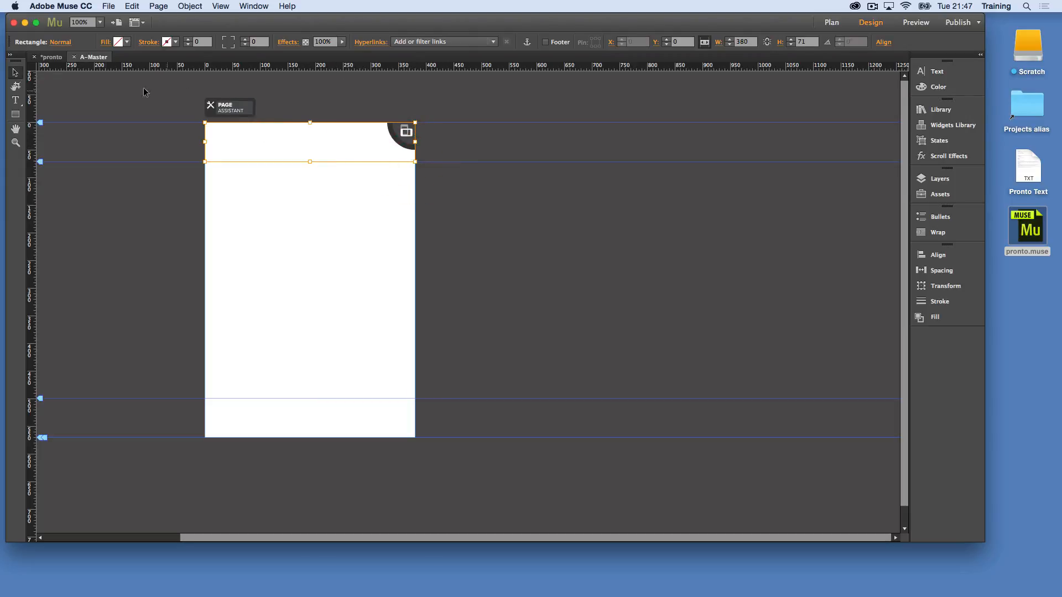
# - Fill the header rectangle with the teal-blue swatch
pyautogui.click(127, 42)
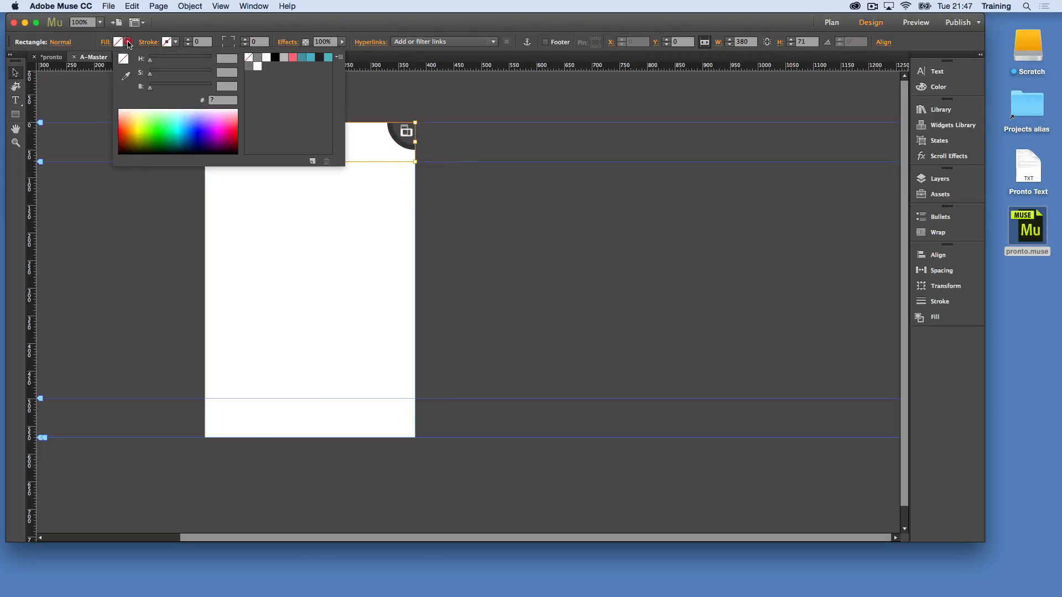
pyautogui.click(310, 57)
pyautogui.click(414, 90)
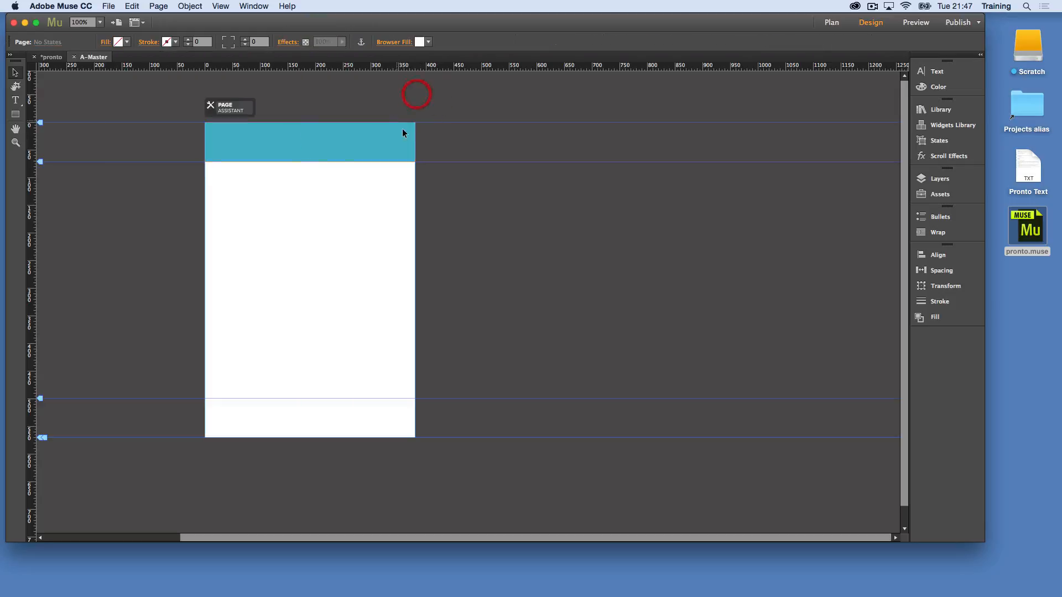
# - Move the header rectangle from the Widgets layer to the Navigation layer
pyautogui.click(376, 138)
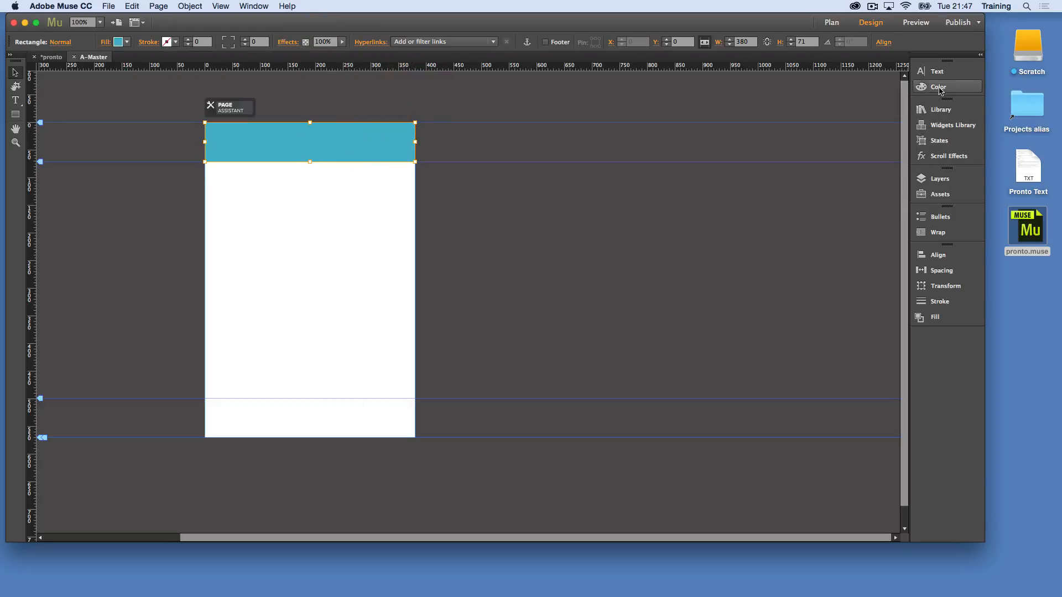
pyautogui.click(939, 178)
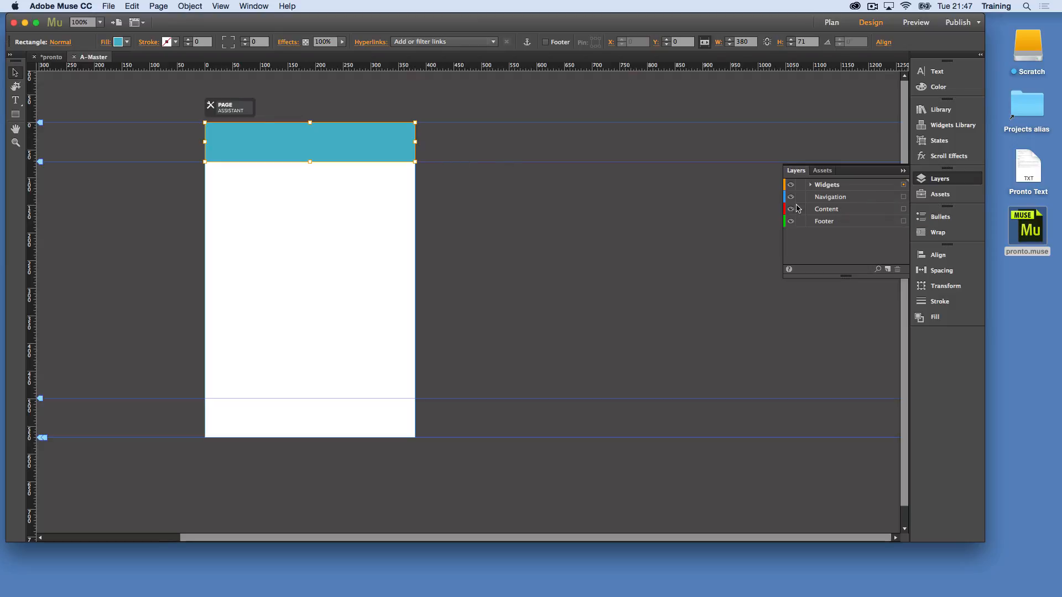
pyautogui.rightClick(341, 138)
pyautogui.moveTo(387, 197)
pyautogui.click(500, 209)
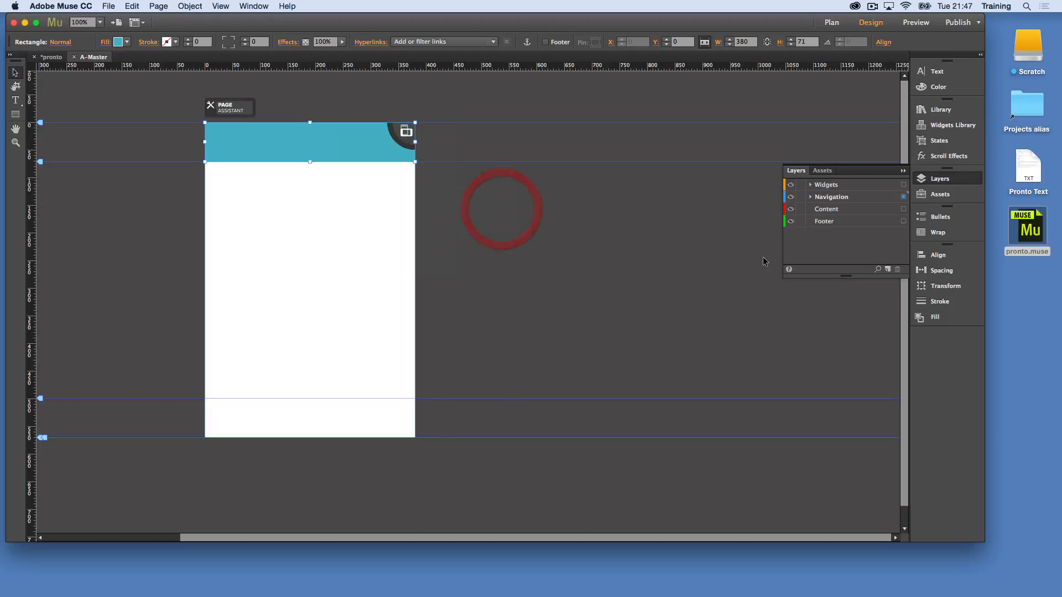
# - Lock and hide the Widgets layer, leaving nothing selected on the page
pyautogui.click(801, 186)
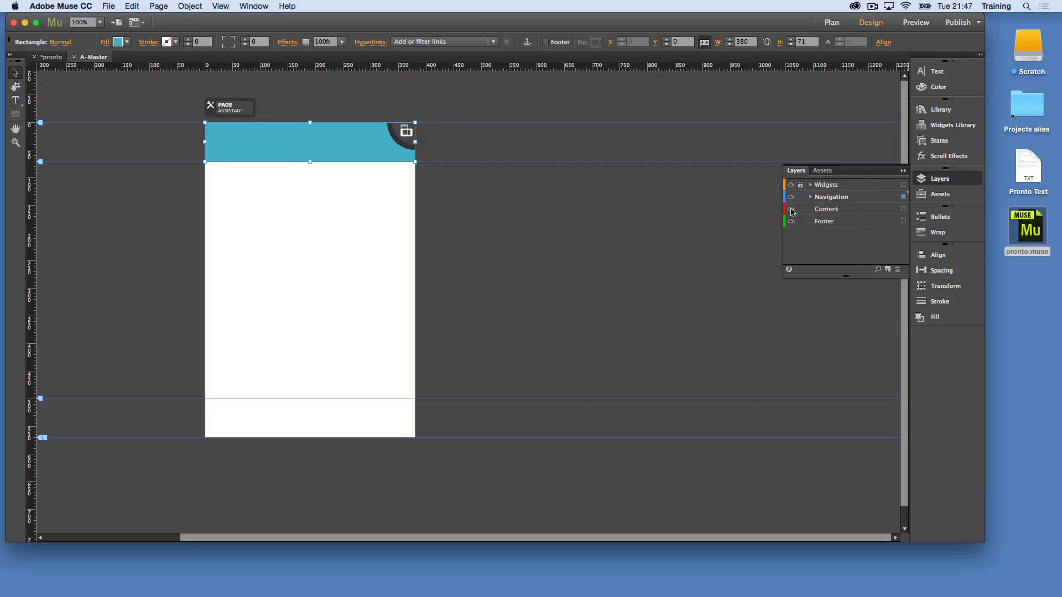
pyautogui.click(791, 186)
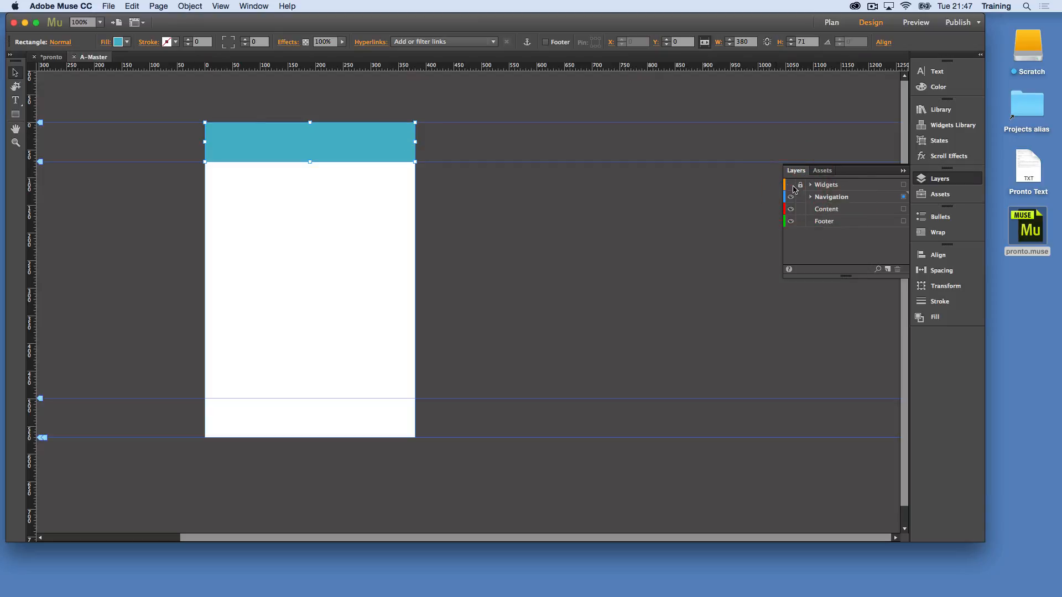
pyautogui.click(792, 186)
pyautogui.click(791, 186)
pyautogui.click(417, 168)
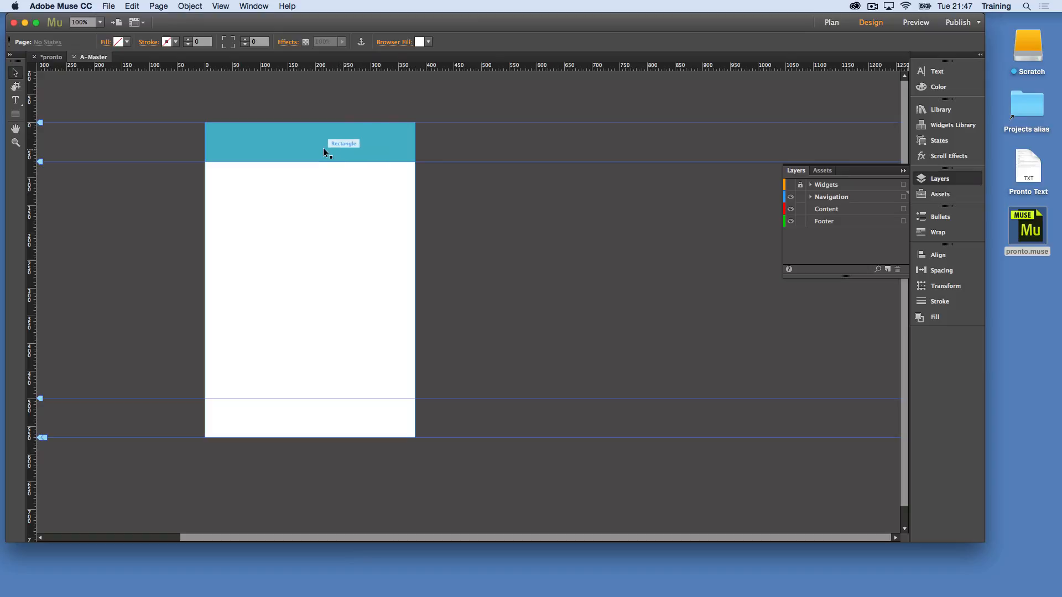
pyautogui.click(468, 215)
# - Place pronto-logo.svg from the Pronto Plumbers assets folder and position it in the header at X 10, Y 12
pyautogui.doubleClick(1028, 106)
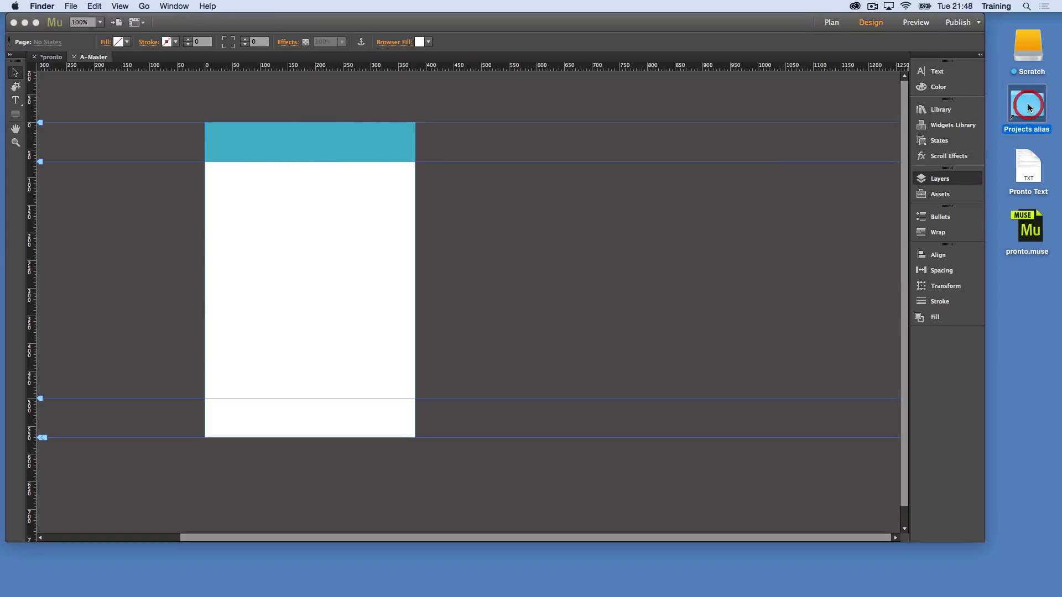
pyautogui.doubleClick(439, 180)
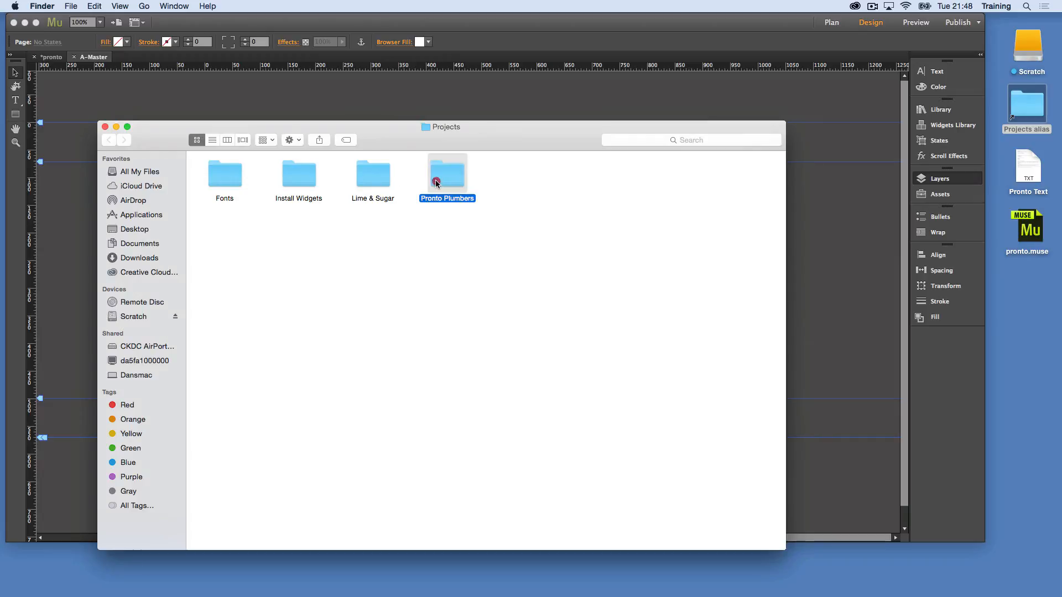
pyautogui.moveTo(470, 133); pyautogui.dragTo(712, 149)
pyautogui.doubleClick(462, 194)
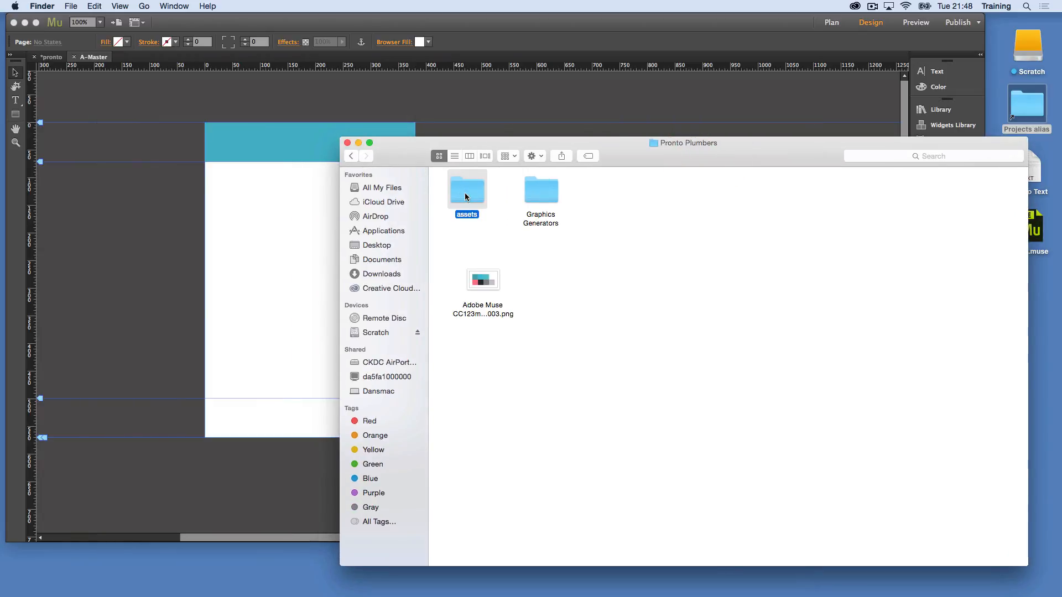
pyautogui.click(836, 196)
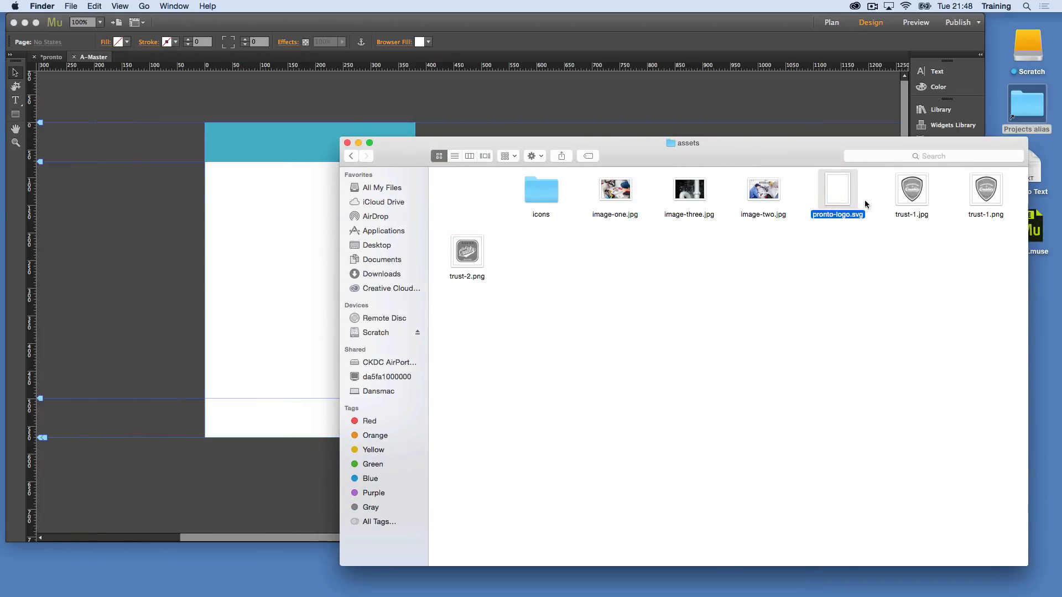
pyautogui.moveTo(837, 189); pyautogui.dragTo(304, 188)
pyautogui.click(347, 143)
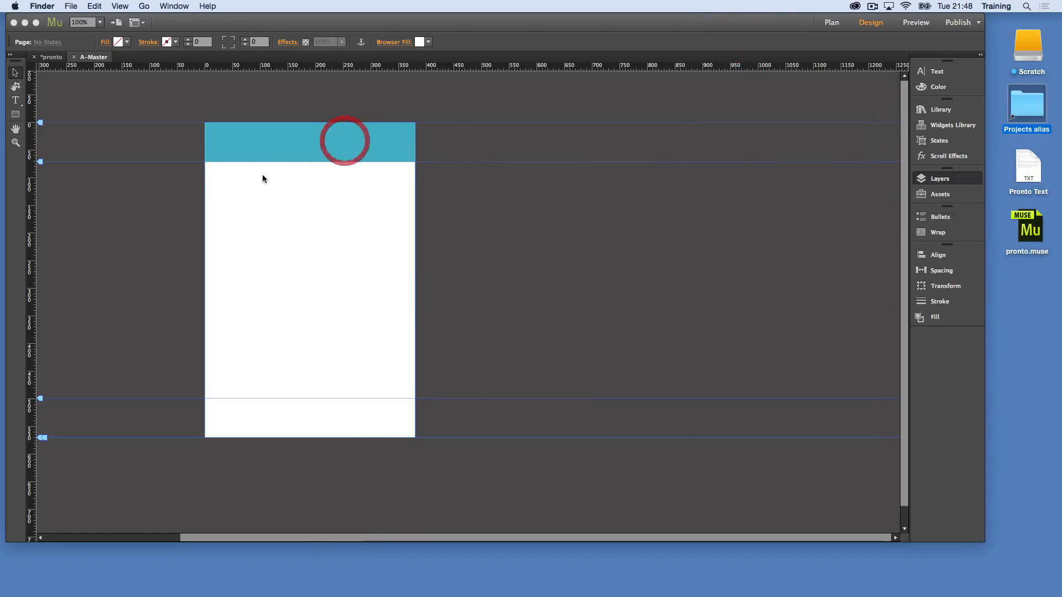
pyautogui.click(242, 204)
pyautogui.moveTo(339, 226); pyautogui.dragTo(280, 140)
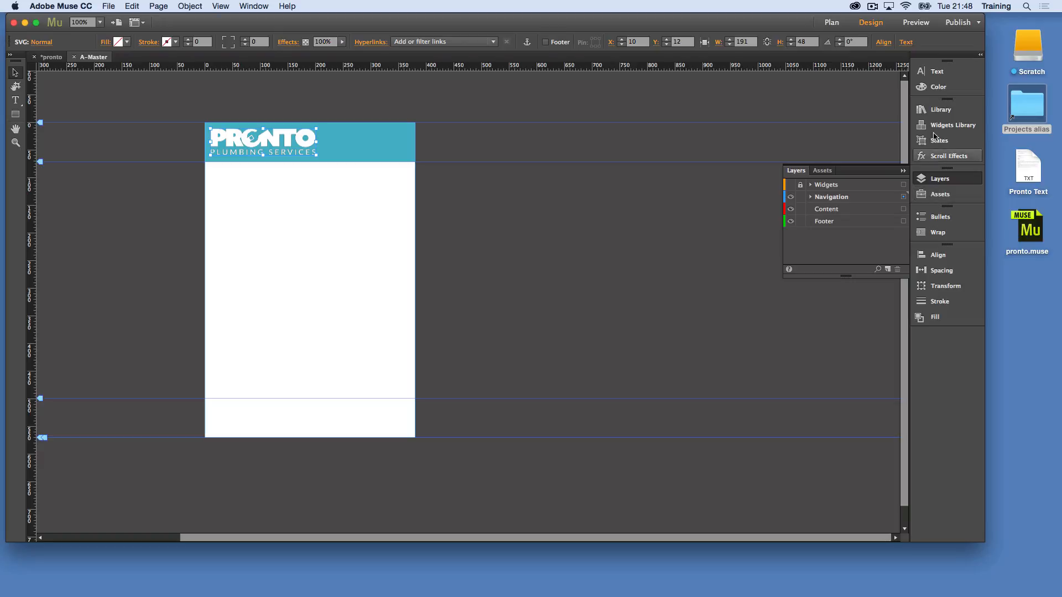
# - Add the Vertical Menu - Base Hugger item from the base - Menus library folder to the master page
pyautogui.click(937, 114)
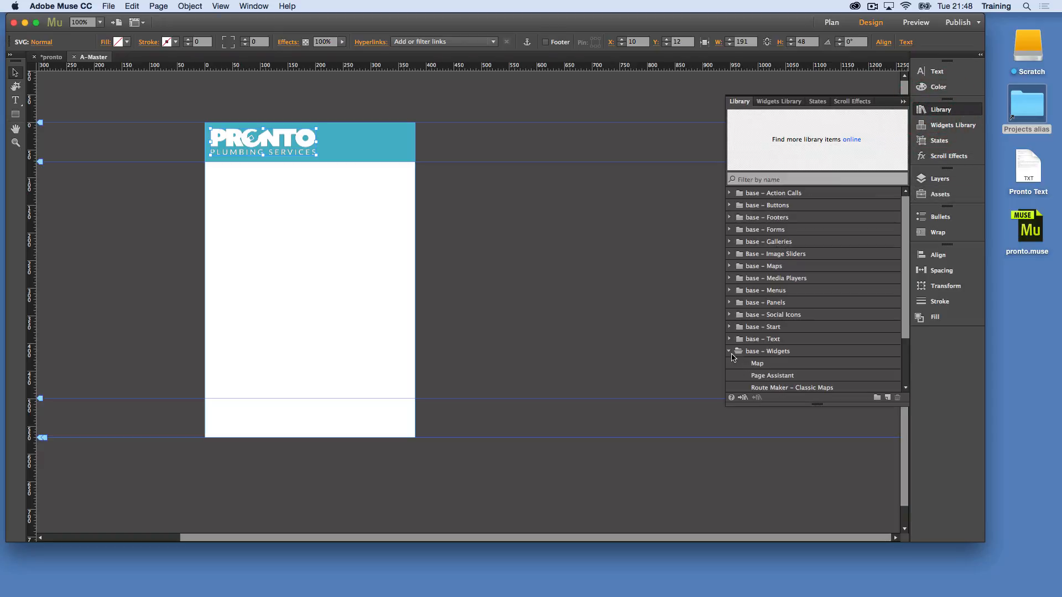
pyautogui.click(730, 353)
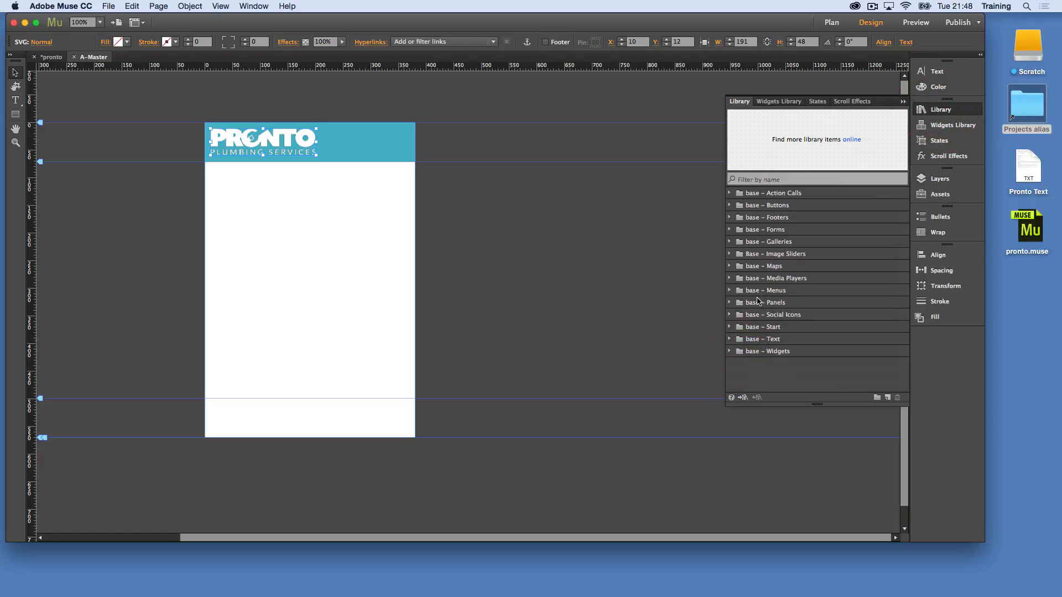
pyautogui.click(731, 291)
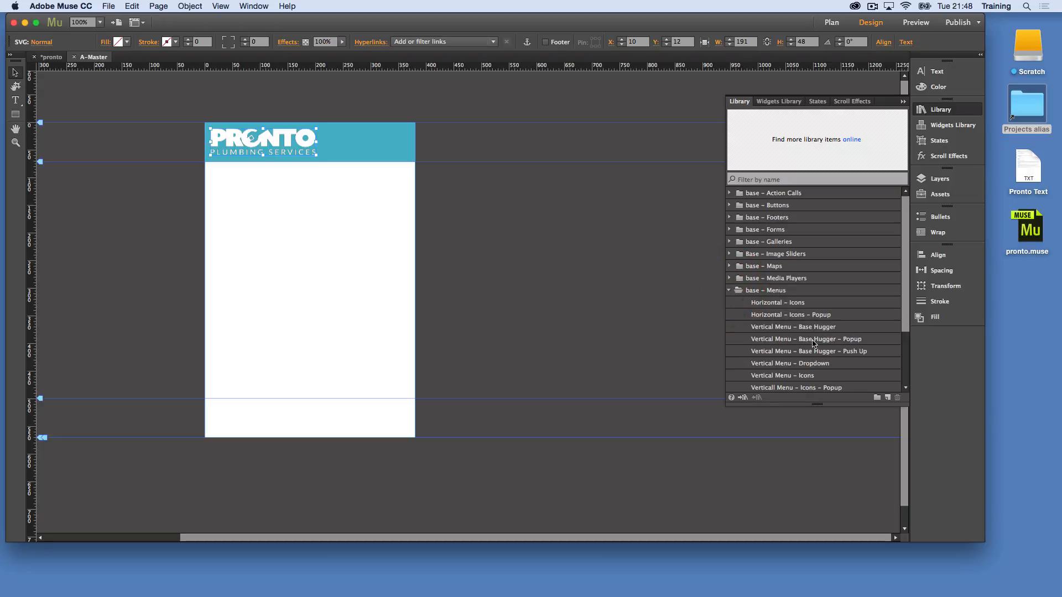
pyautogui.click(816, 331)
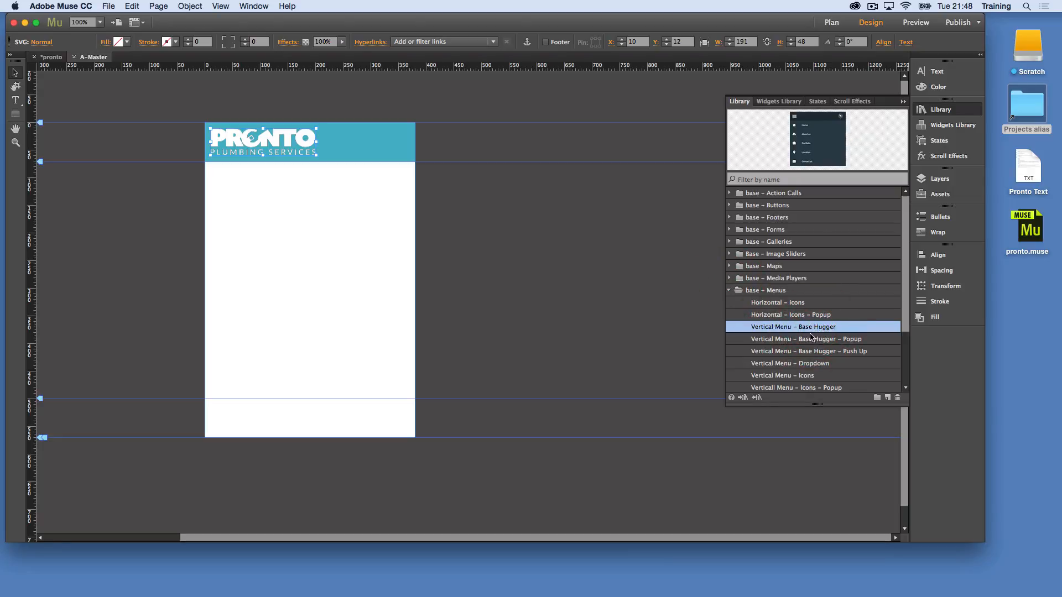
pyautogui.moveTo(818, 329); pyautogui.dragTo(310, 272)
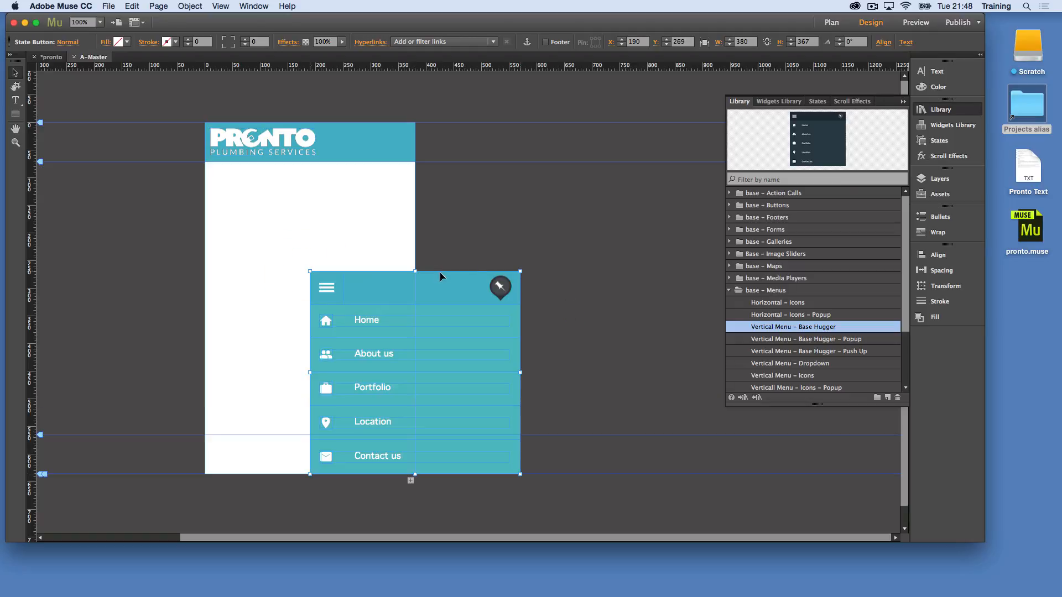
pyautogui.click(572, 266)
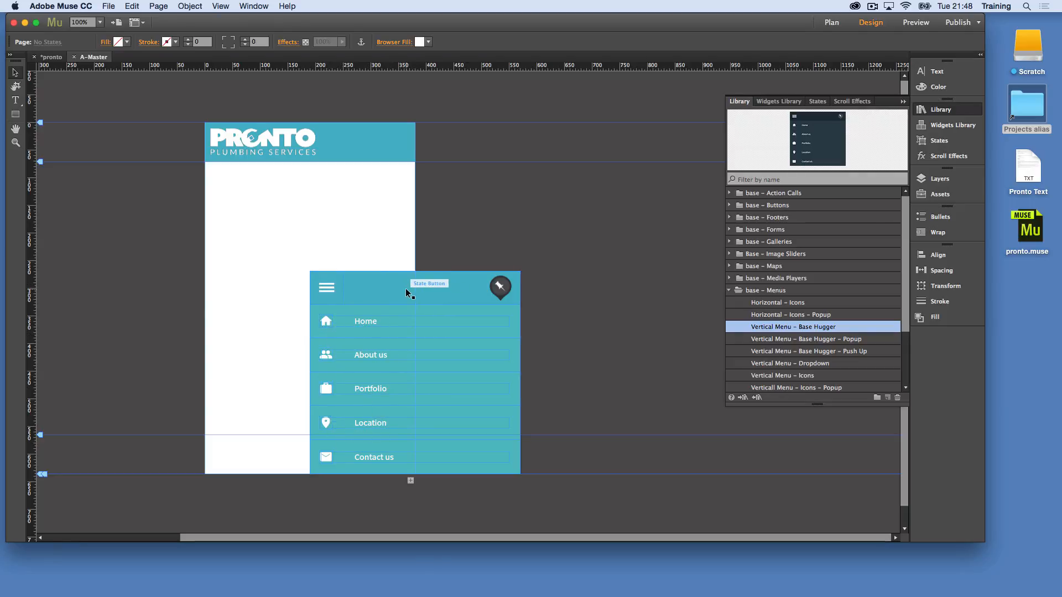
# - Collapse and expand the placed menu through its header bar to check how it opens and closes
pyautogui.click(467, 290)
pyautogui.click(418, 288)
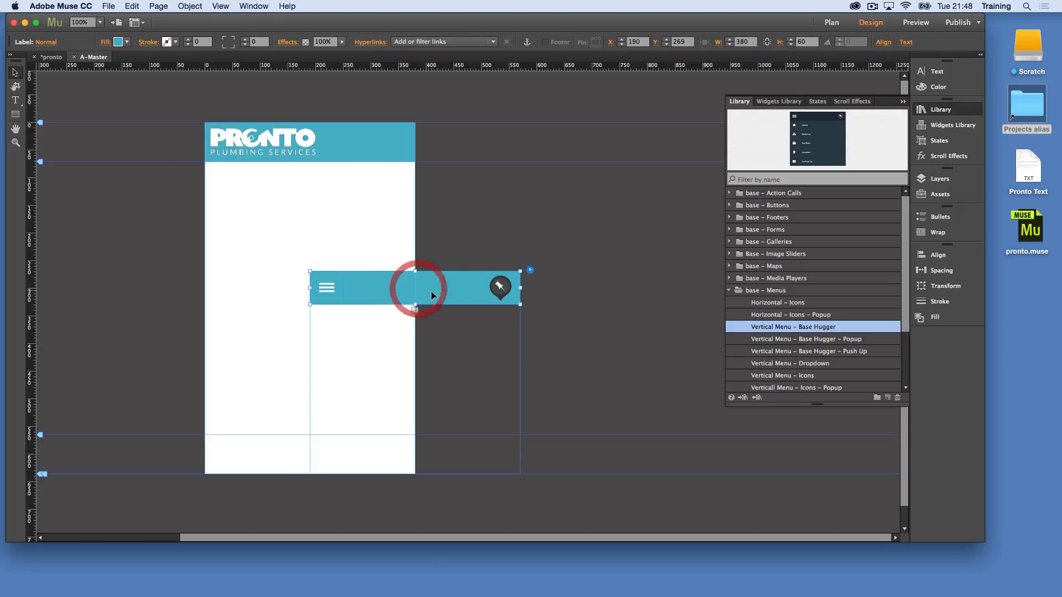
pyautogui.click(418, 289)
pyautogui.click(418, 289)
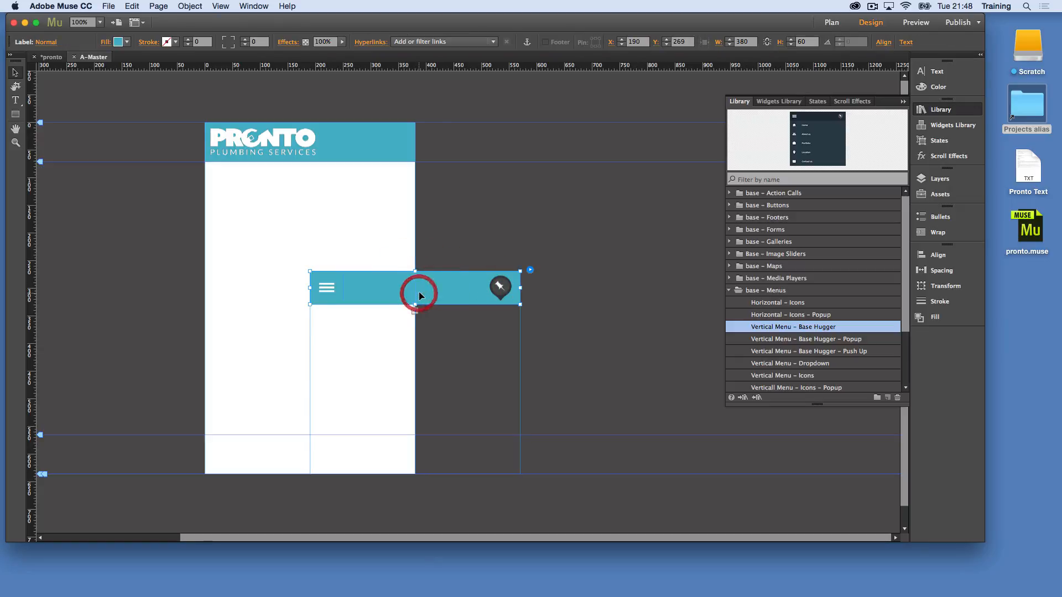
pyautogui.click(285, 409)
pyautogui.moveTo(421, 288); pyautogui.dragTo(322, 453)
pyautogui.press('super+z')
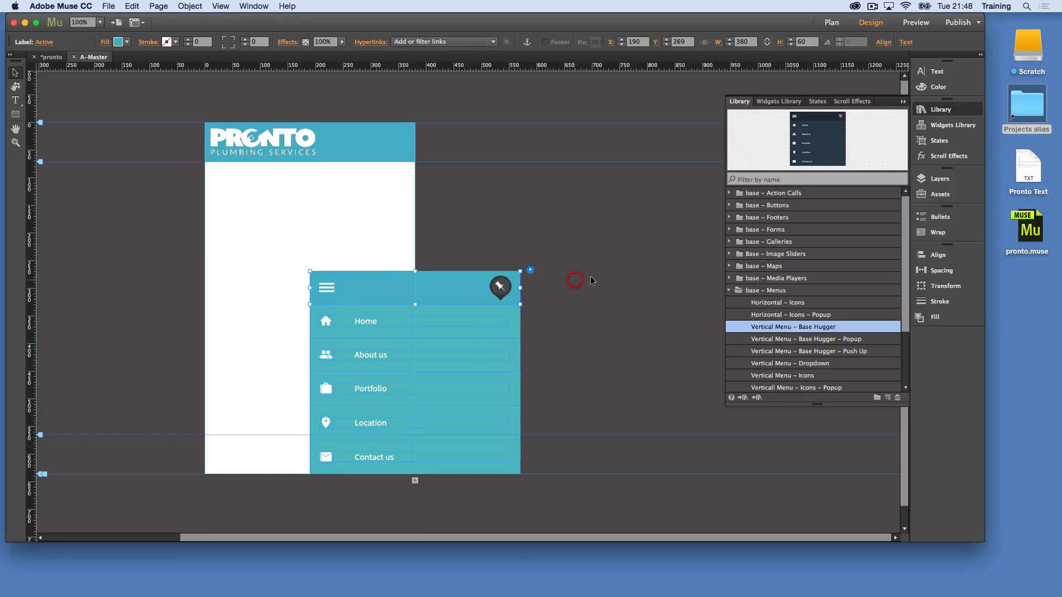
# - Set the menu as a footer item and move it to X 0, Y 509 on the page
pyautogui.moveTo(434, 293); pyautogui.dragTo(350, 352)
pyautogui.click(546, 42)
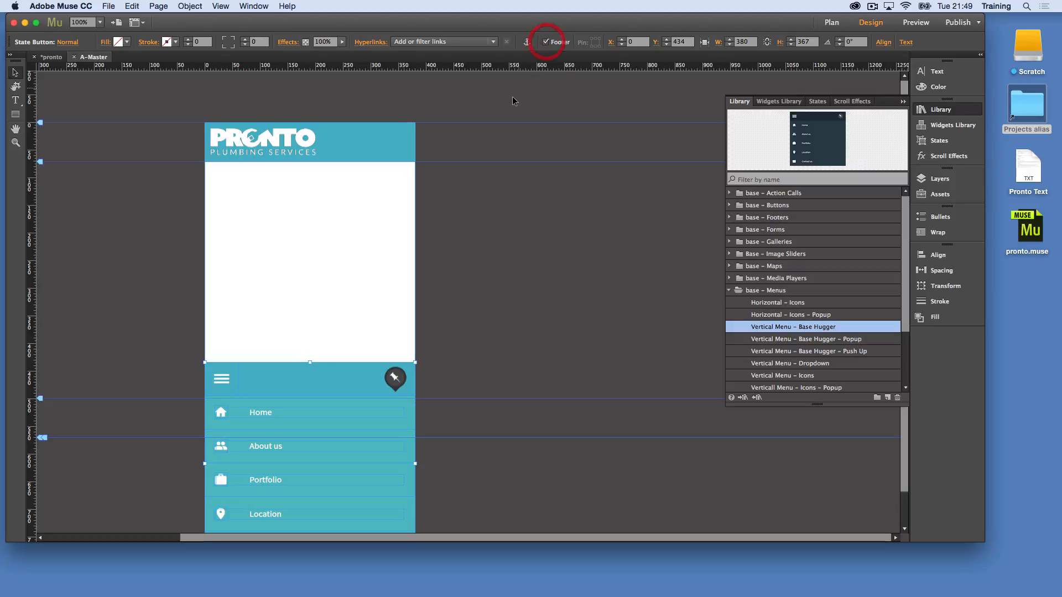
pyautogui.moveTo(305, 392); pyautogui.dragTo(299, 416)
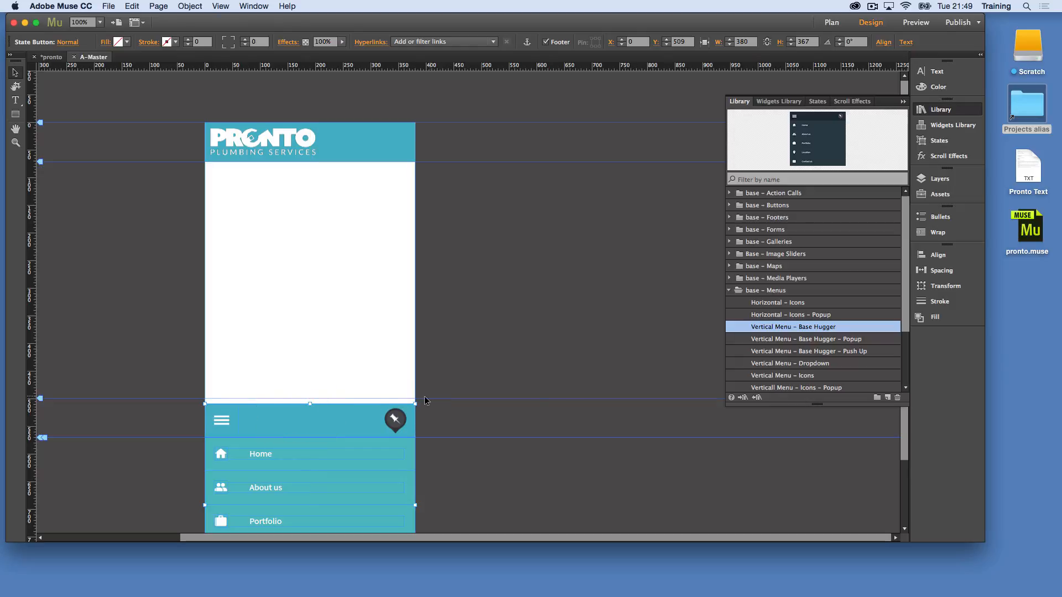
# - Examine the Pinit options of the pin widget in the menu's header bar, including its style name and pin position
pyautogui.click(399, 417)
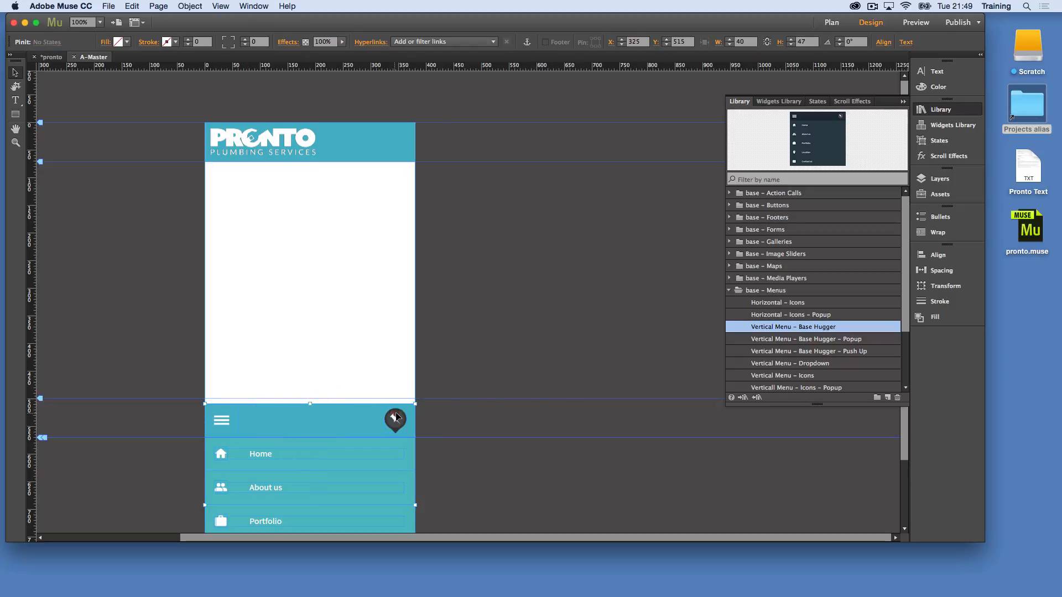
pyautogui.click(416, 406)
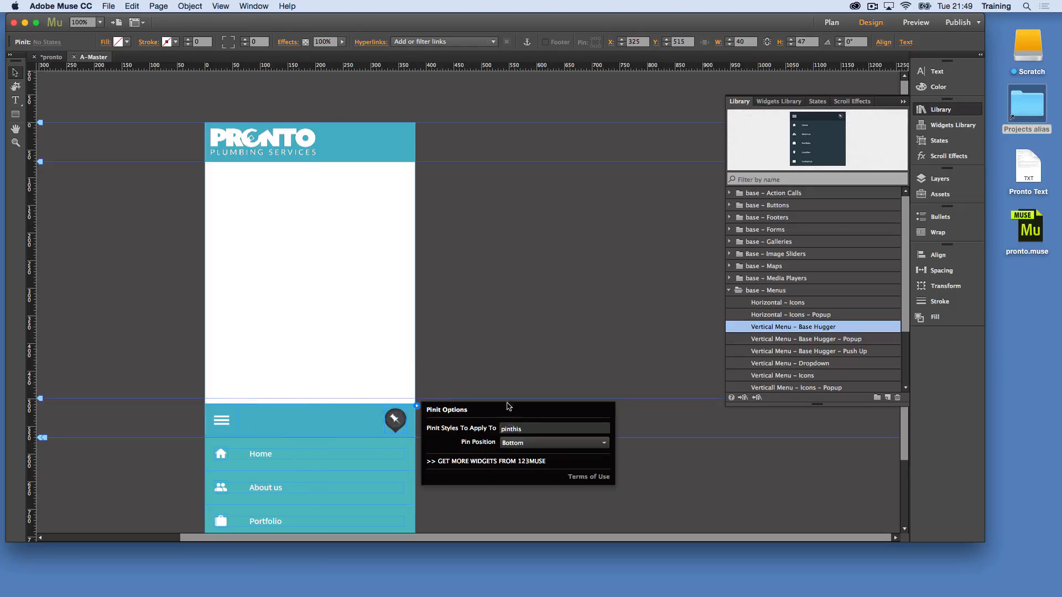
pyautogui.click(491, 367)
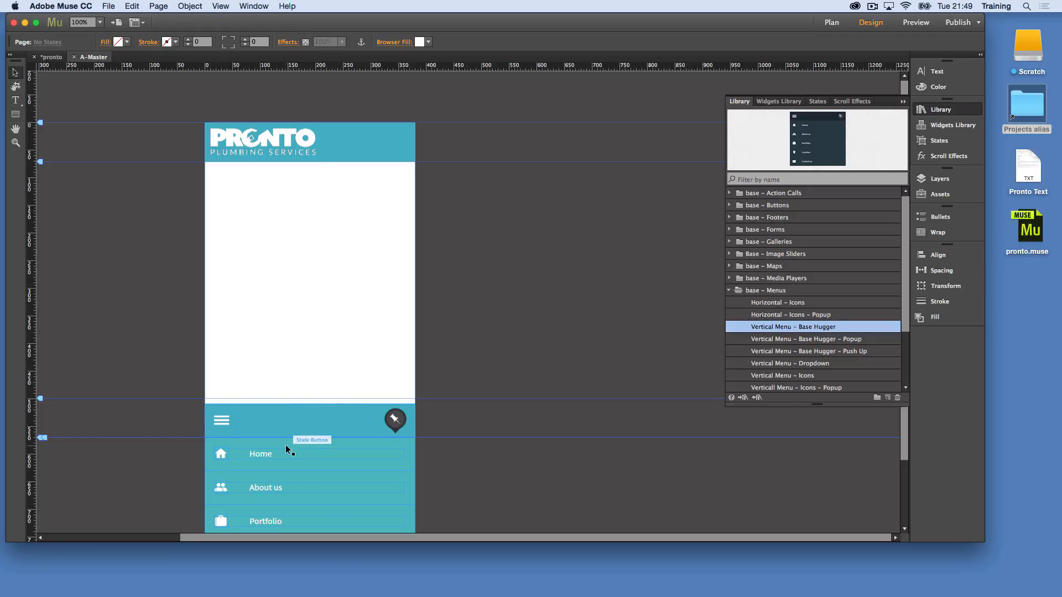
# - Change the label of the menu's first item, Home, to "Home & Emergency Call"
pyautogui.scroll(-3, 483, 490)
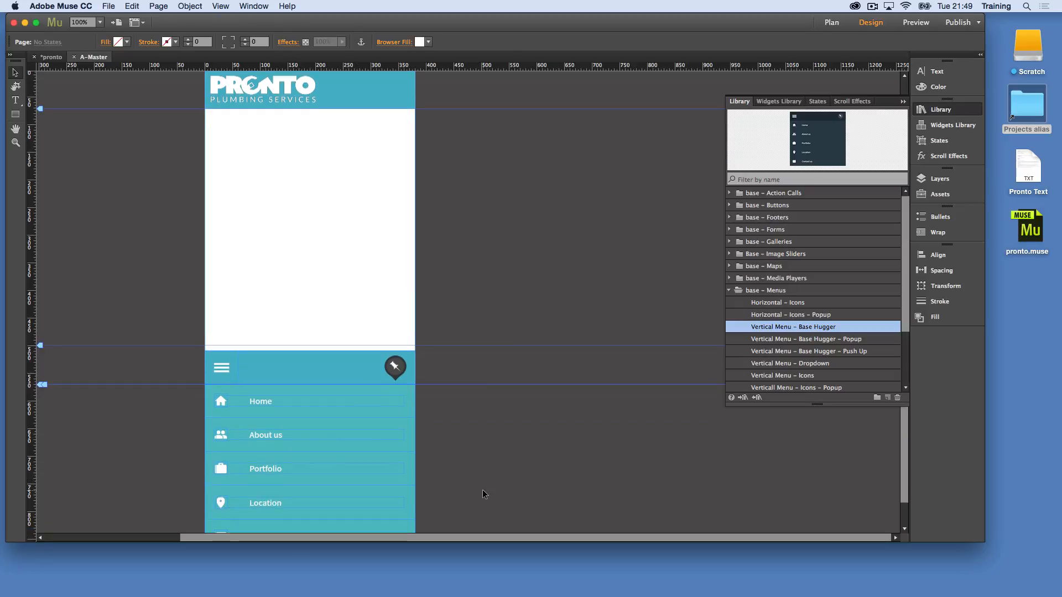
pyautogui.scroll(2, 482, 489)
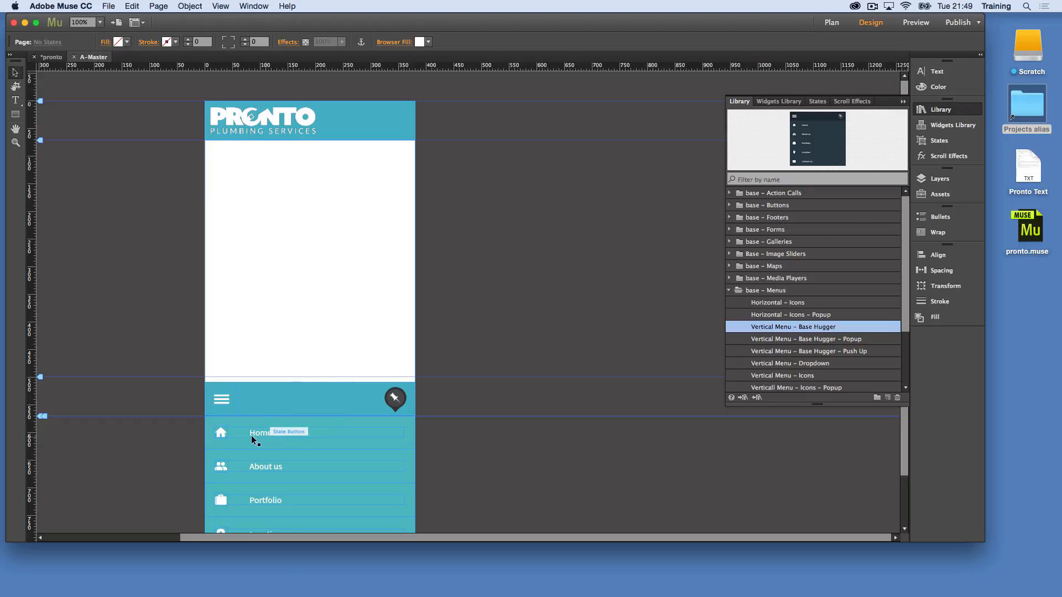
pyautogui.click(269, 435)
pyautogui.click(266, 434)
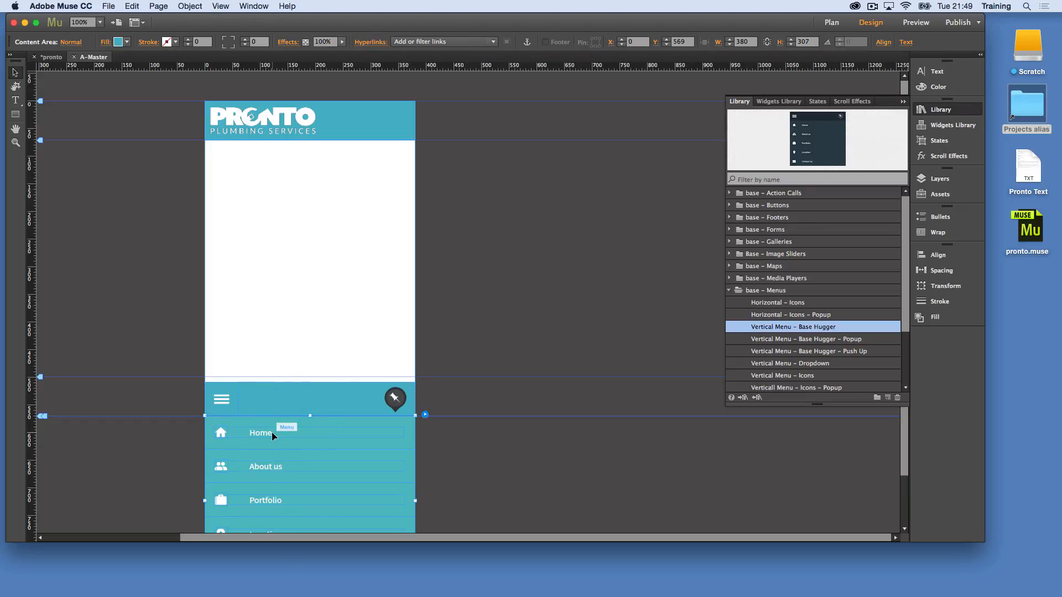
pyautogui.scroll(-3, 477, 433)
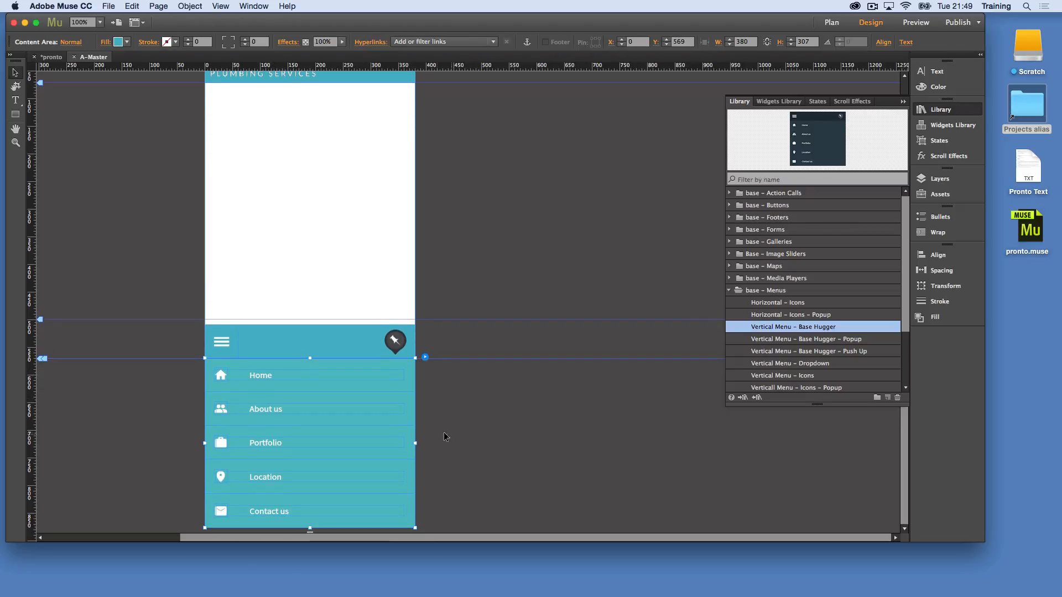
pyautogui.click(384, 376)
pyautogui.click(410, 370)
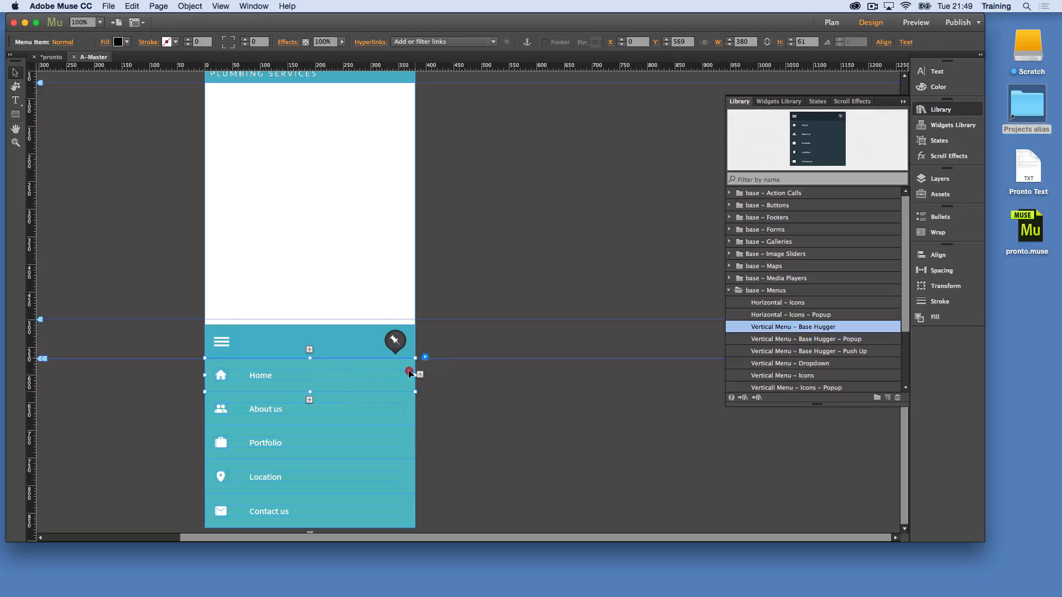
pyautogui.click(266, 371)
pyautogui.click(268, 375)
pyautogui.moveTo(284, 378); pyautogui.dragTo(257, 377)
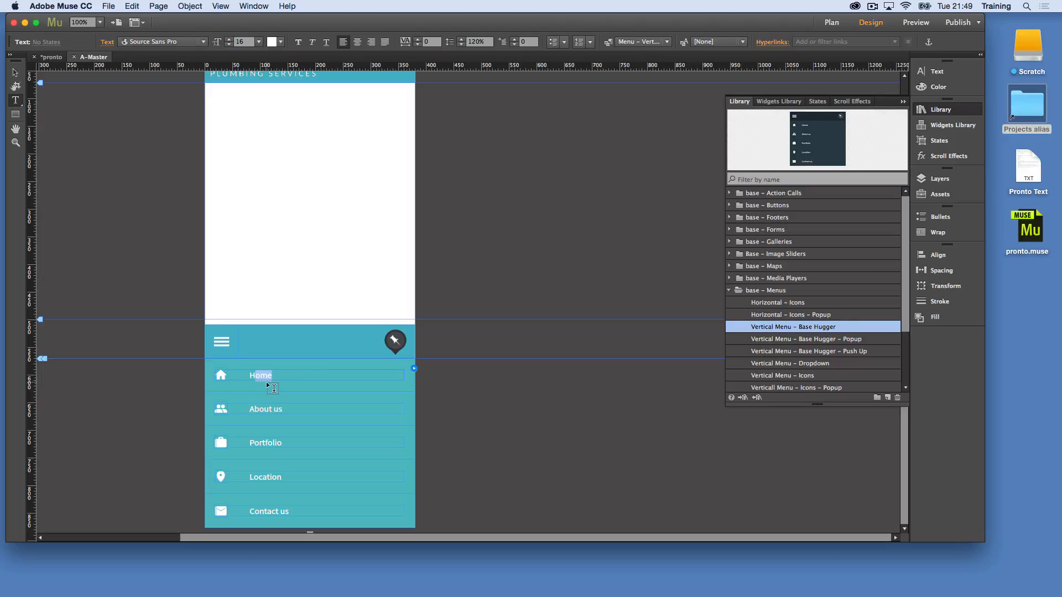
pyautogui.click(272, 376)
pyautogui.moveTo(273, 375)
pyautogui.mouseDown()
pyautogui.moveTo(254, 375)
pyautogui.moveTo(270, 374)
pyautogui.mouseUp()
pyautogui.click(277, 375)
# - Relabel the About us item "Coverage: Are we in your area." and the Portfolio item "About: Why you can trust us."
pyautogui.tripleClick(263, 406)
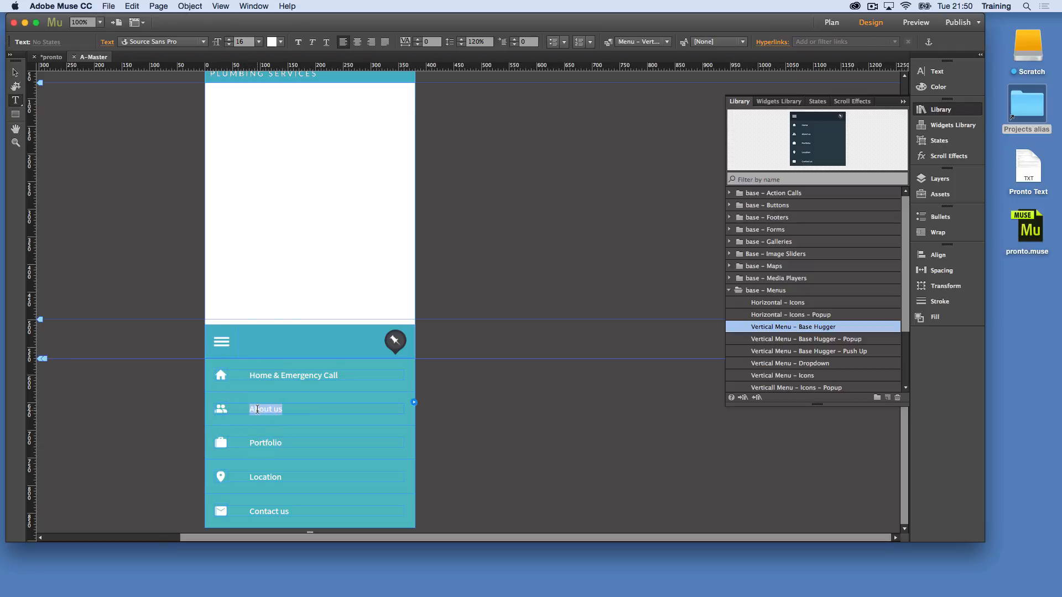
pyautogui.write('Coverage: Are we in your')
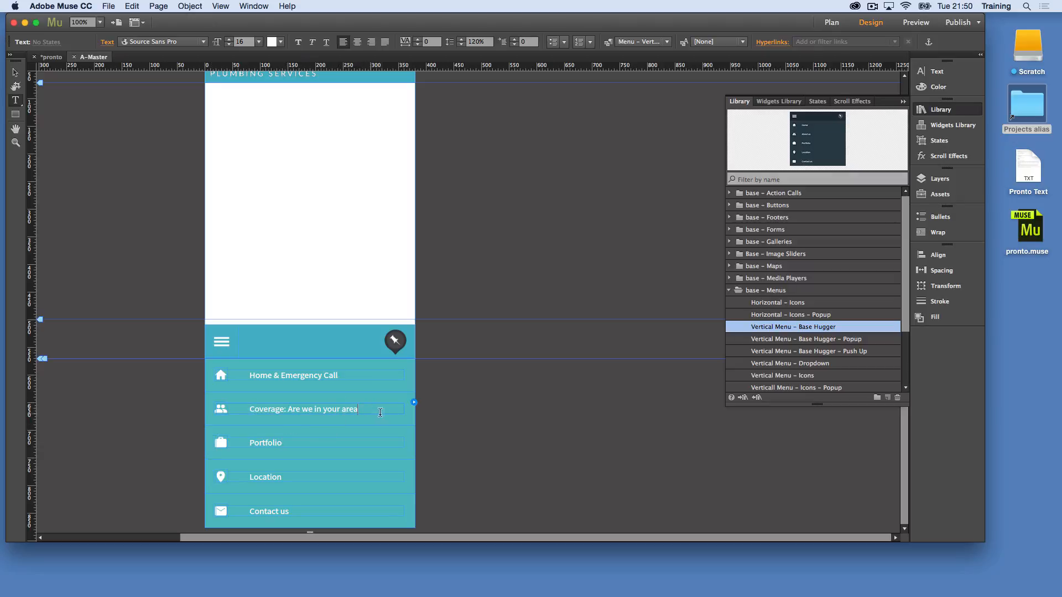
pyautogui.doubleClick(275, 443)
pyautogui.write('About:')
pyautogui.write('Why you can trust us.')
pyautogui.click(354, 410)
pyautogui.write('.')
# - Relabel the Location menu item "Prices: How much will it cost?"
pyautogui.moveTo(284, 477); pyautogui.dragTo(250, 477)
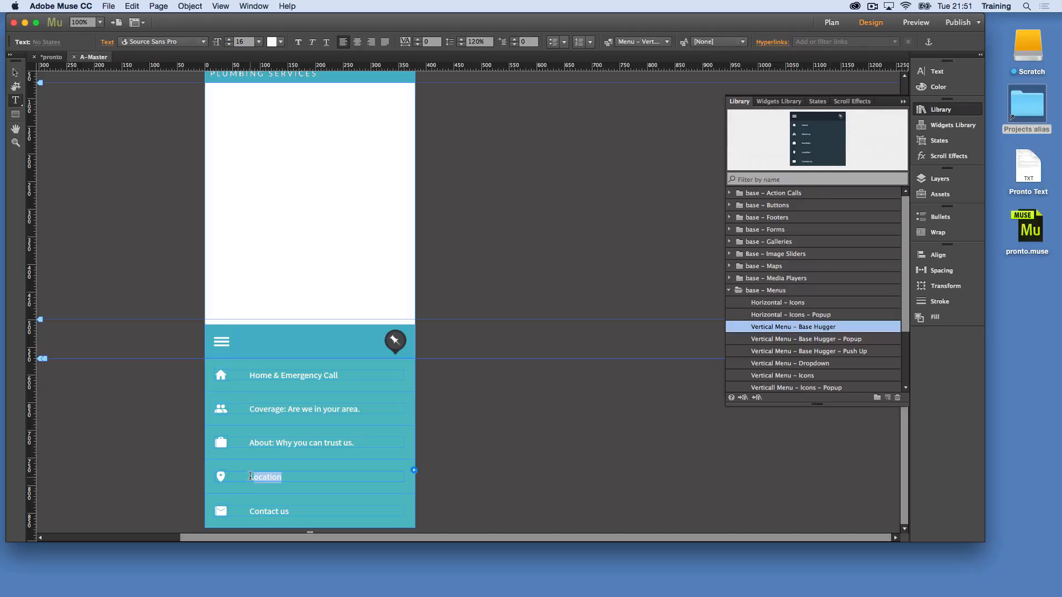
pyautogui.write('Prices: How much will it cost.')
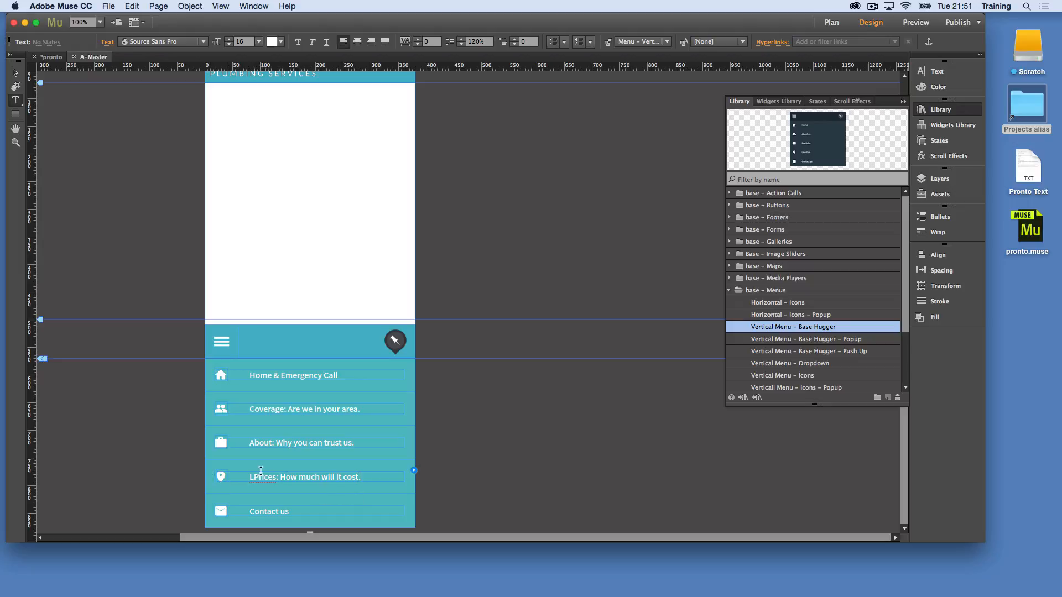
pyautogui.click(255, 475)
pyautogui.click(364, 475)
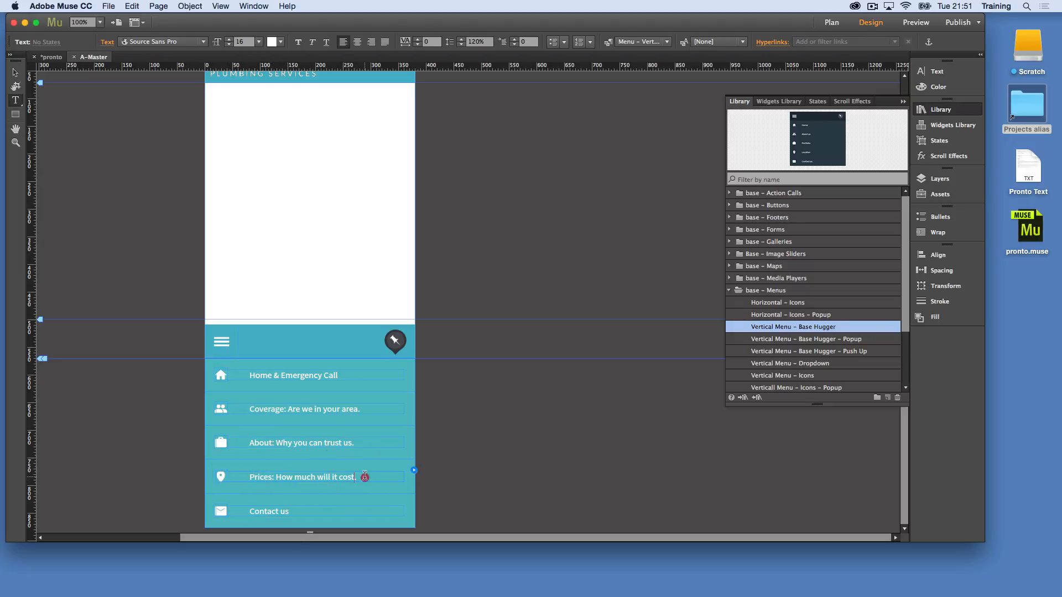
pyautogui.press('BackSpace')
pyautogui.scroll(1, 296, 507)
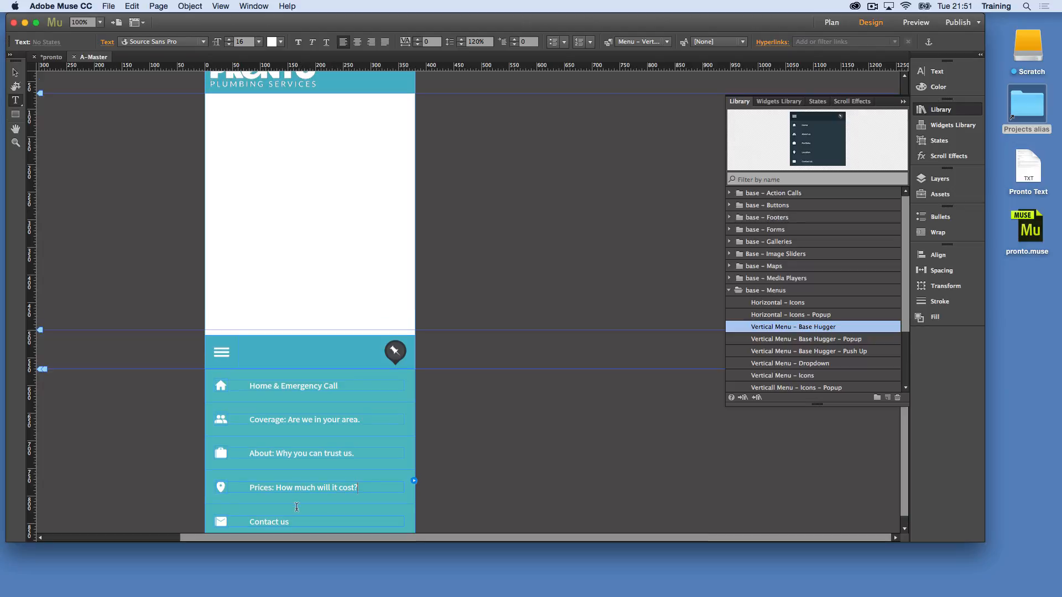
pyautogui.scroll(-1, 303, 506)
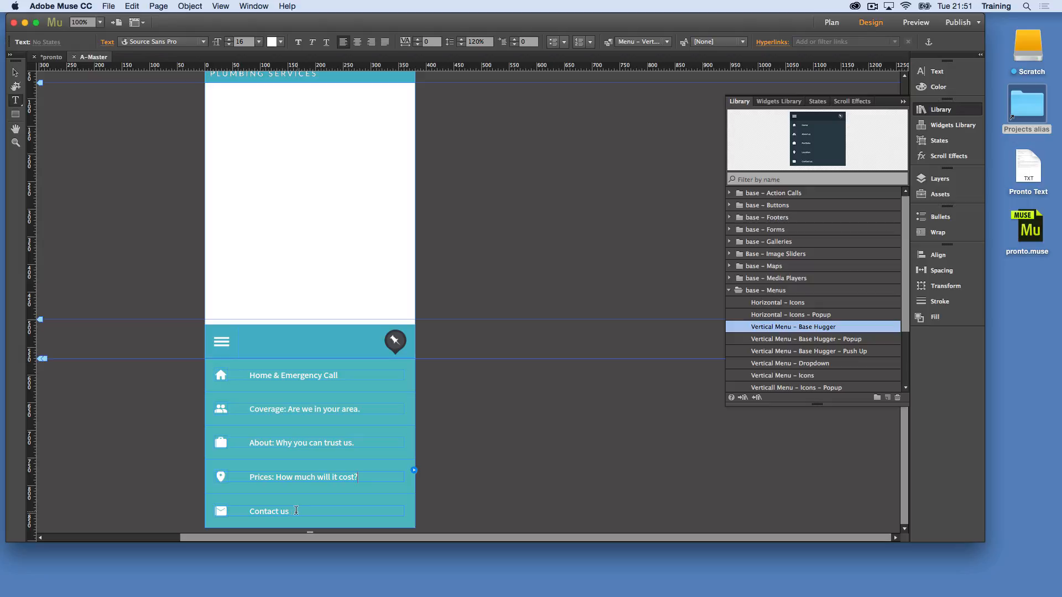
# - Select the location pin character inside the Prices item's icon frame
pyautogui.click(13, 73)
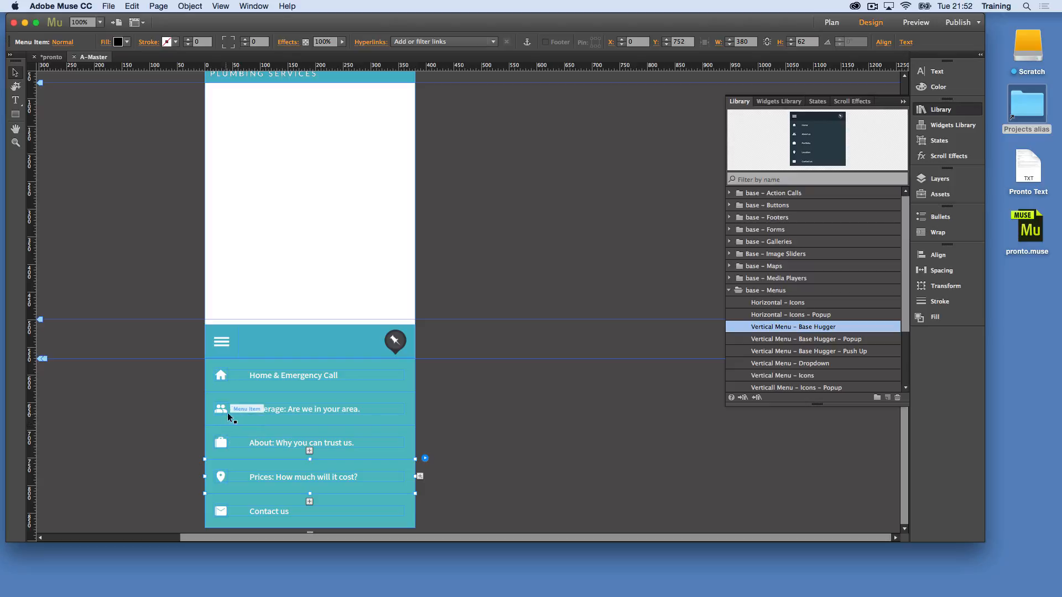
pyautogui.click(222, 407)
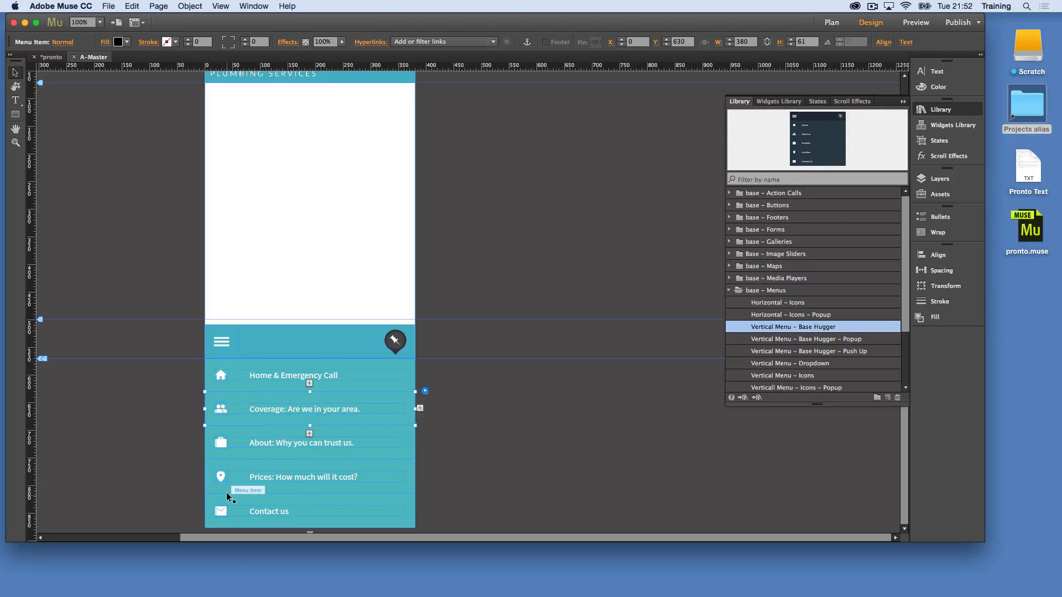
pyautogui.click(219, 477)
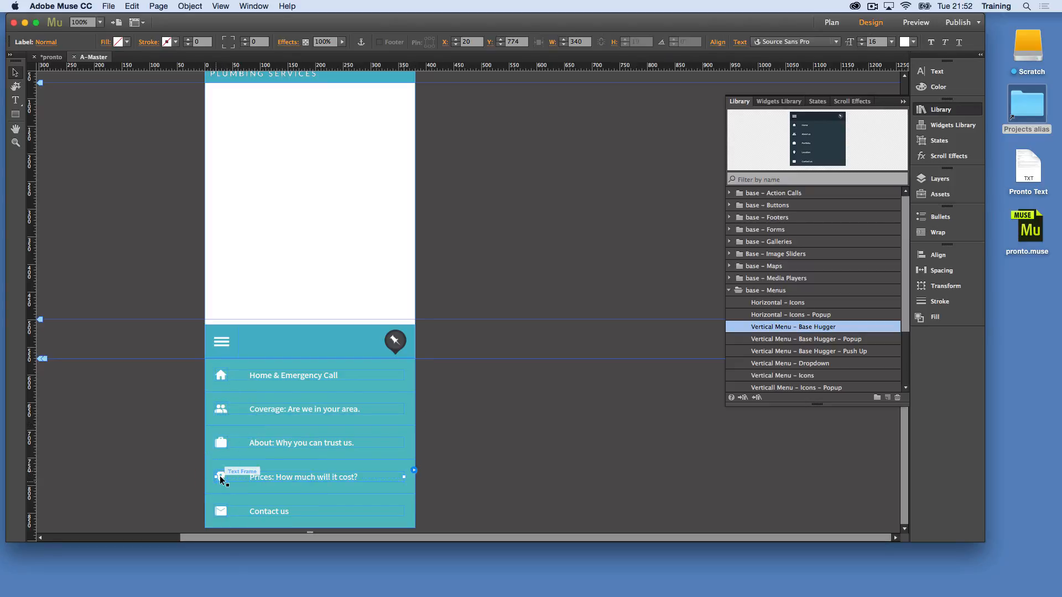
pyautogui.click(220, 476)
pyautogui.click(221, 477)
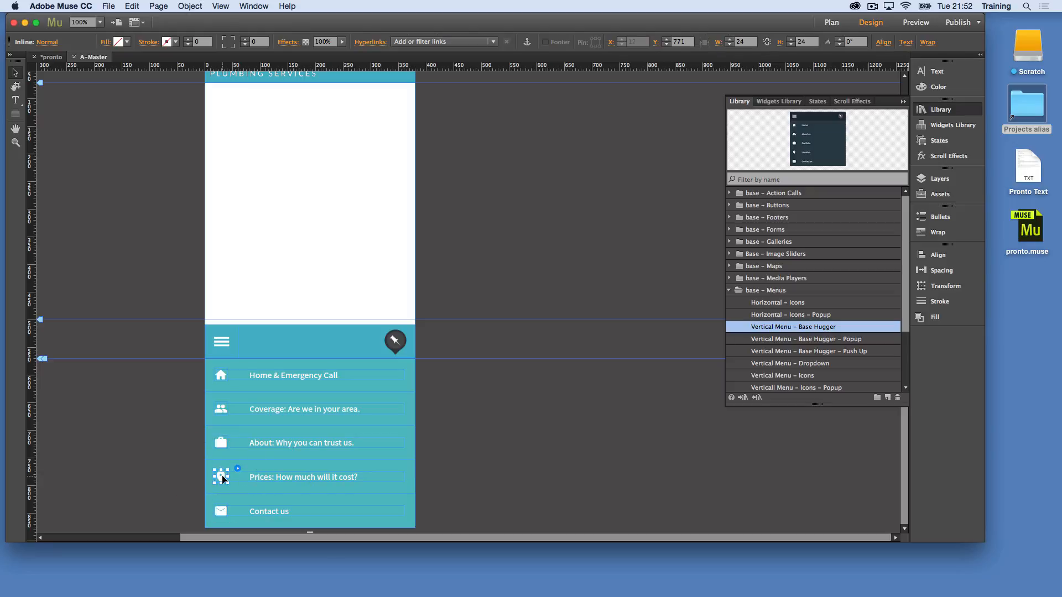
pyautogui.doubleClick(222, 478)
pyautogui.moveTo(227, 477); pyautogui.dragTo(215, 477)
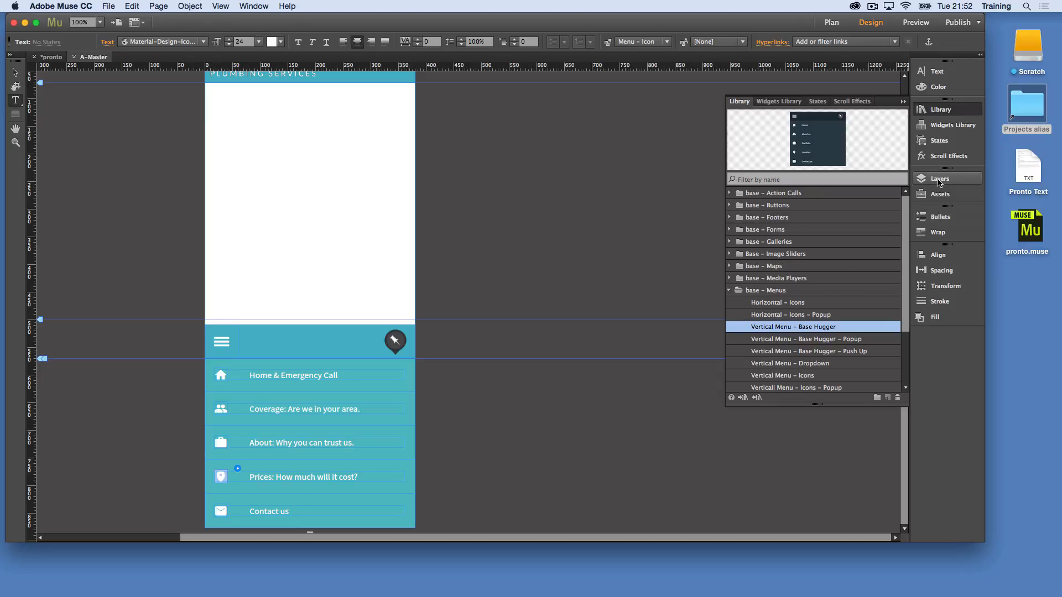
# - Show the text settings and the Glyphs panel, and place the glyph list beside the menu
pyautogui.click(951, 74)
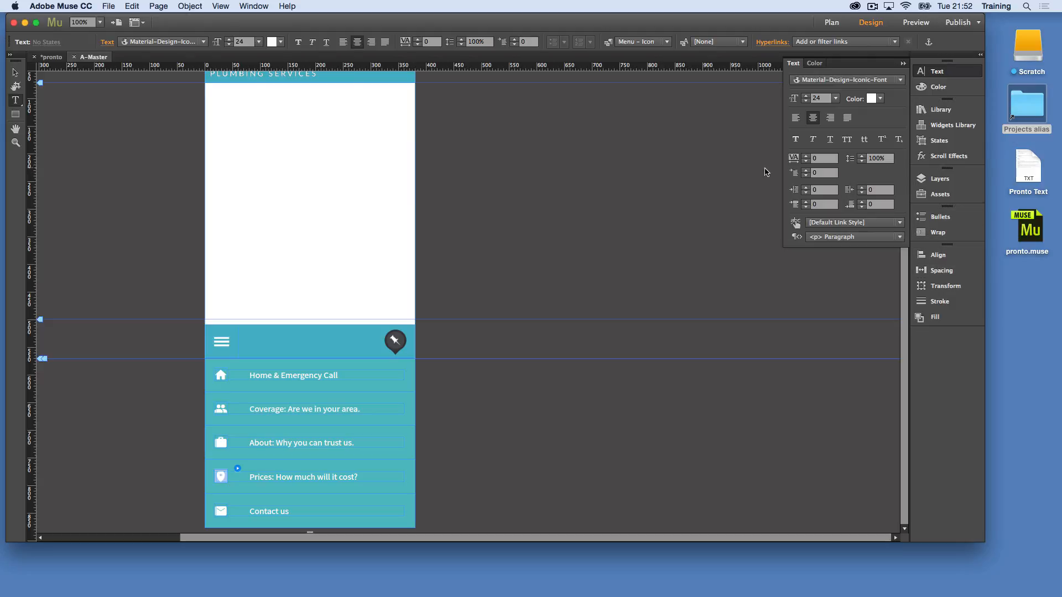
pyautogui.click(245, 7)
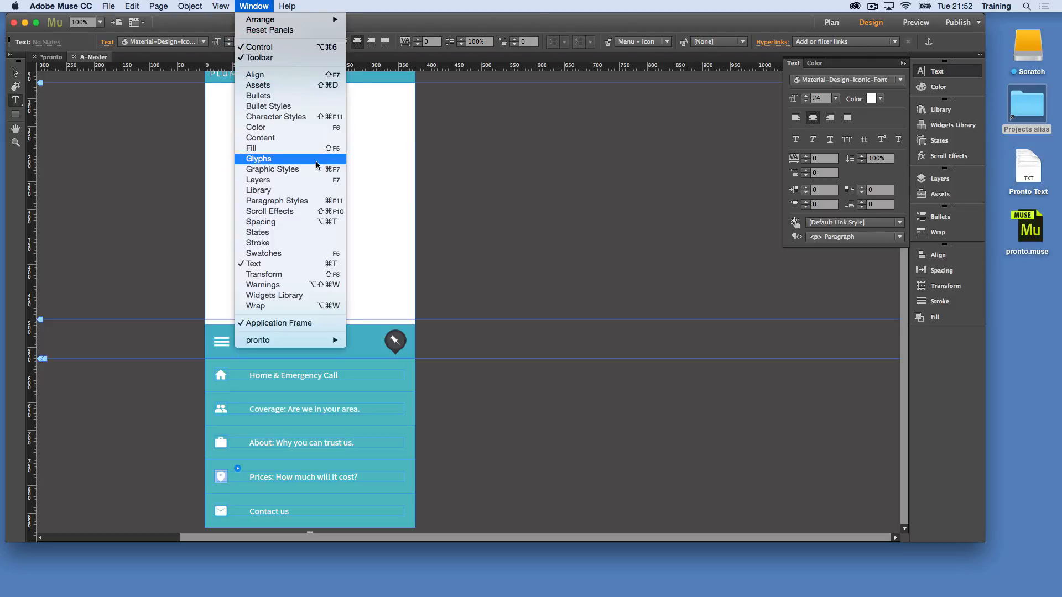
pyautogui.click(320, 159)
pyautogui.moveTo(721, 173); pyautogui.dragTo(577, 173)
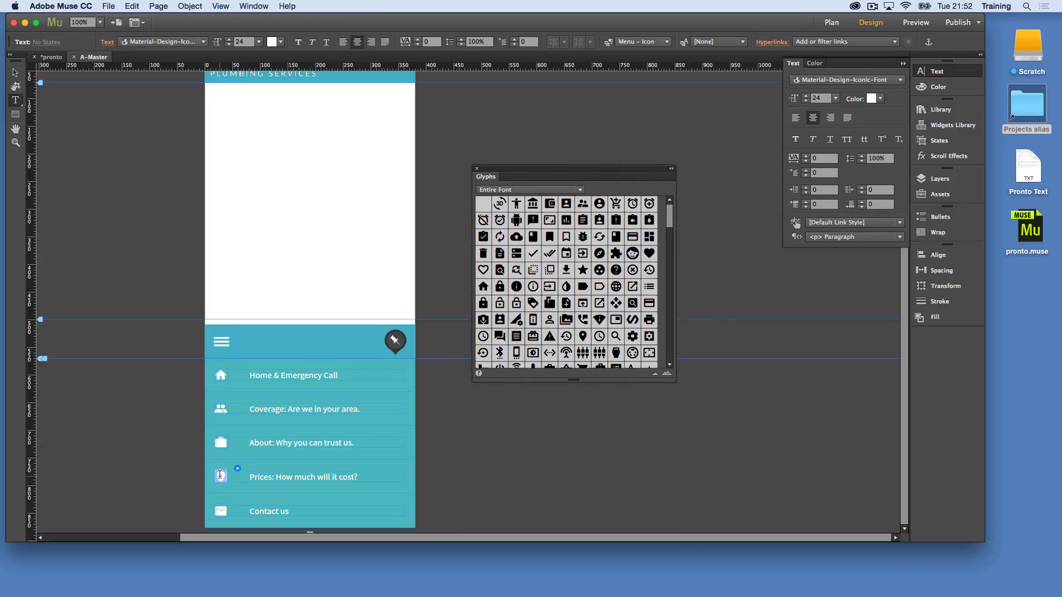
# - Replace the people icon of the Coverage menu item with the location pin icon
pyautogui.click(221, 410)
pyautogui.click(15, 69)
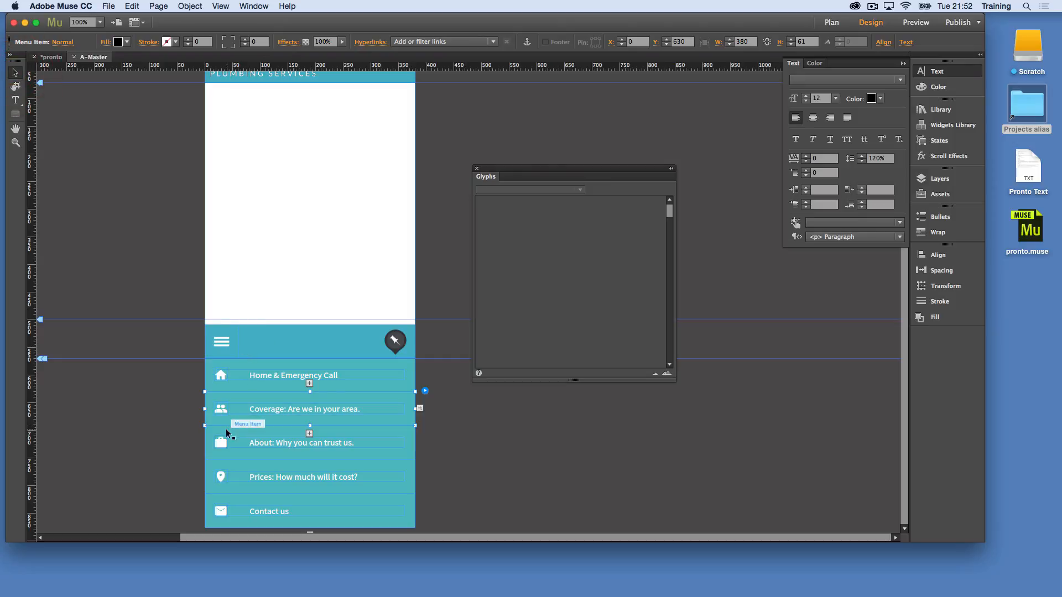
pyautogui.click(221, 409)
pyautogui.click(220, 409)
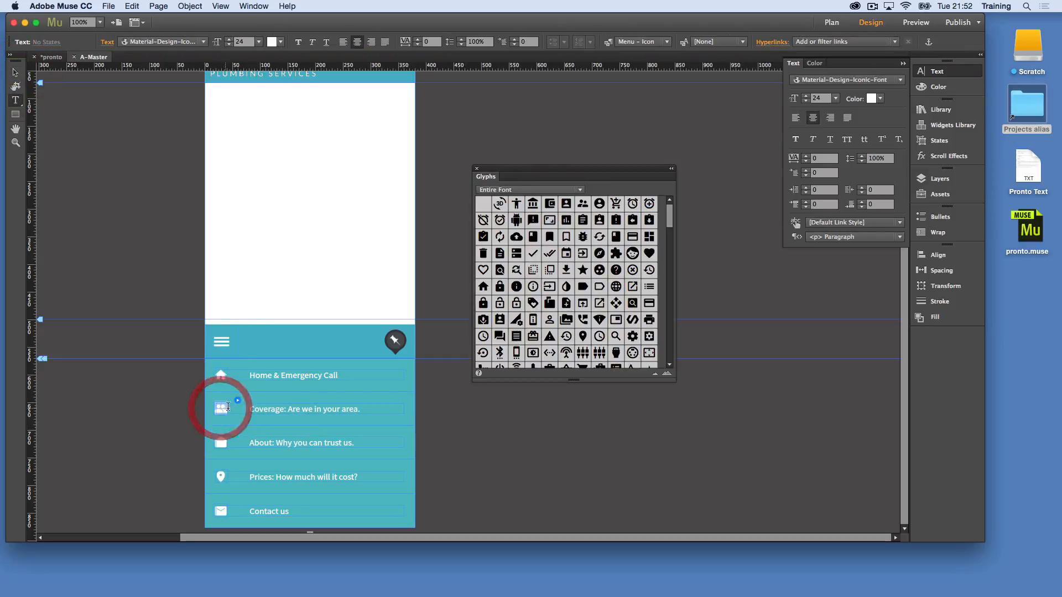
# - Replace the briefcase icon of the About menu item with the outlined info circle glyph
pyautogui.click(15, 72)
pyautogui.click(221, 443)
pyautogui.click(221, 443)
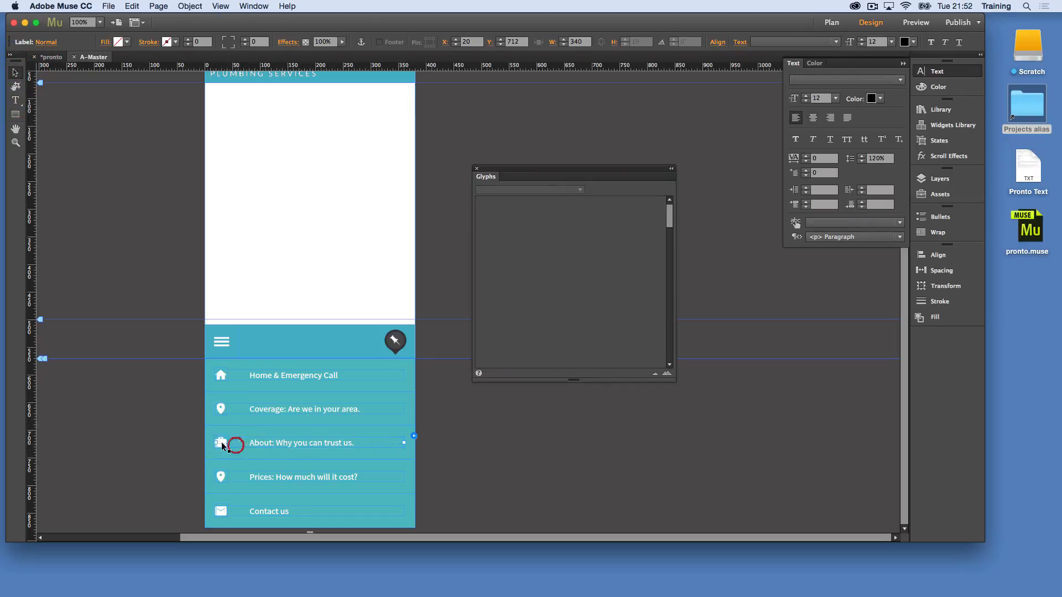
pyautogui.click(220, 443)
pyautogui.doubleClick(221, 443)
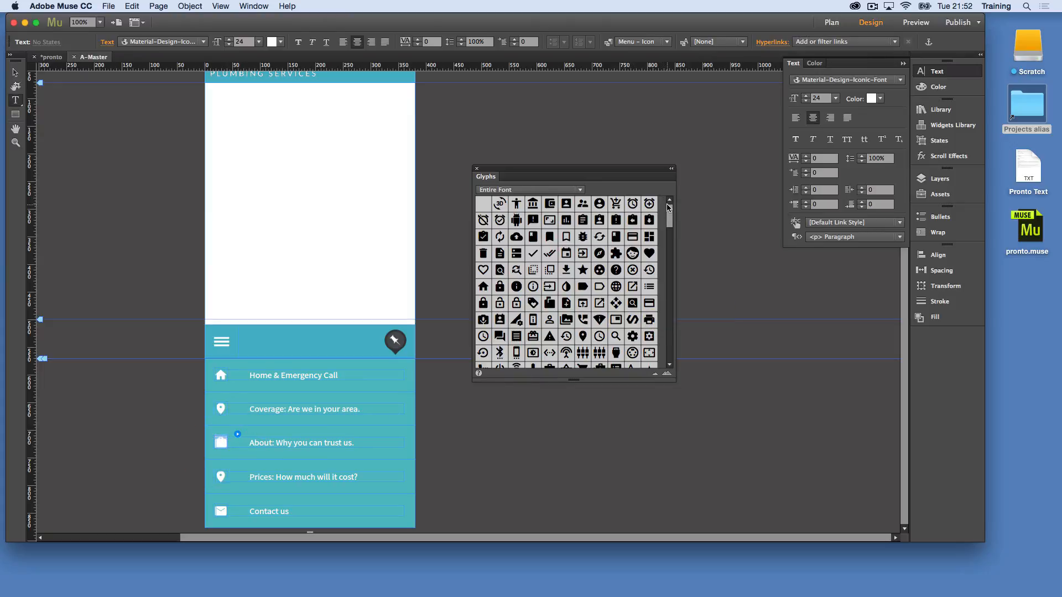
pyautogui.moveTo(669, 210); pyautogui.dragTo(671, 229)
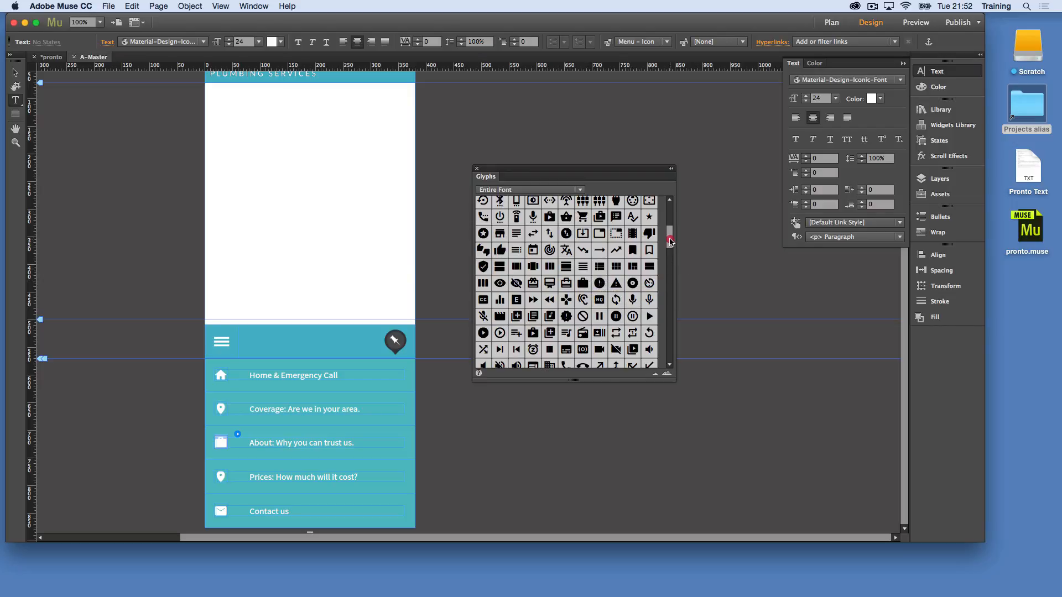
pyautogui.moveTo(670, 246); pyautogui.dragTo(670, 210)
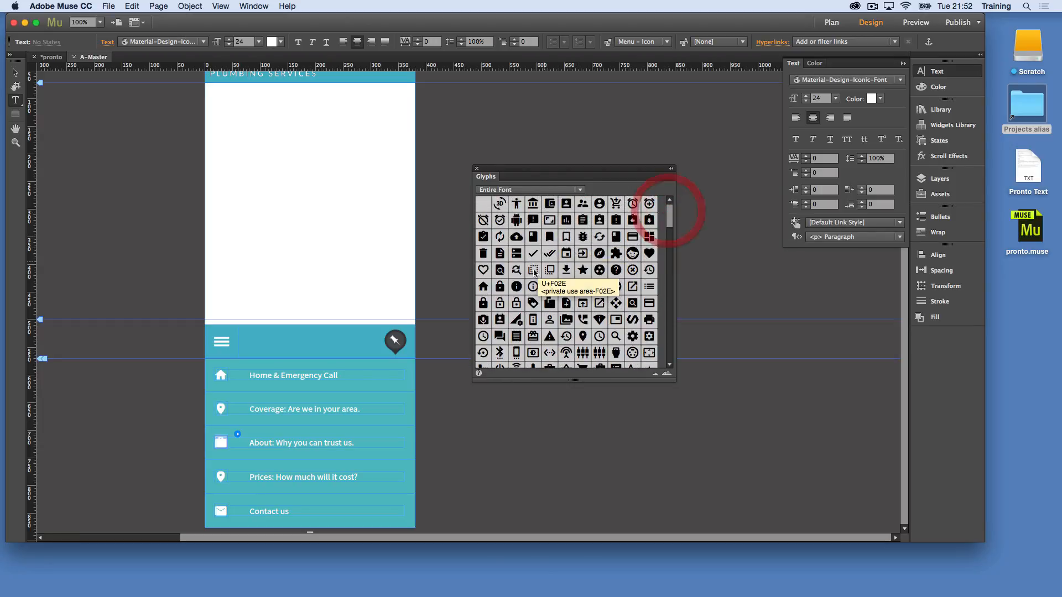
pyautogui.doubleClick(533, 286)
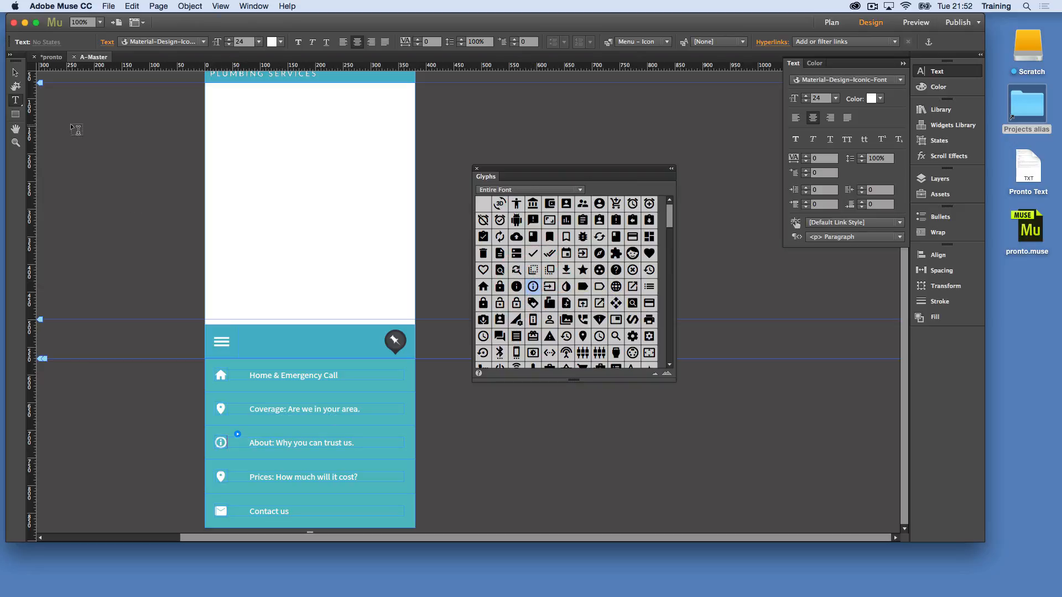
# - Replace the location pin icon of the Prices menu item with the banknote glyph U+F26A
pyautogui.click(14, 71)
pyautogui.click(221, 475)
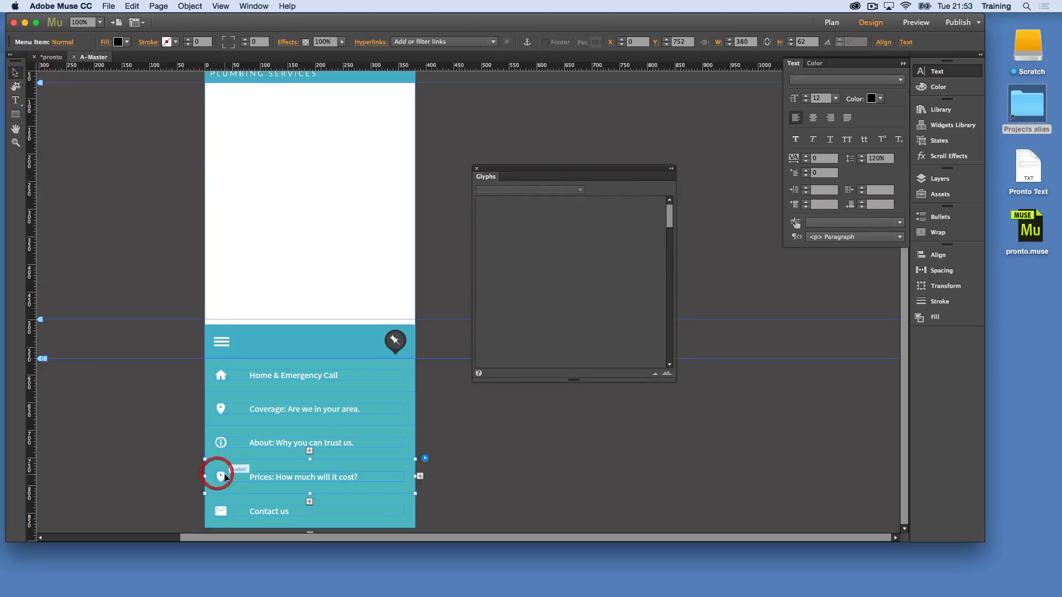
pyautogui.click(222, 475)
pyautogui.click(222, 476)
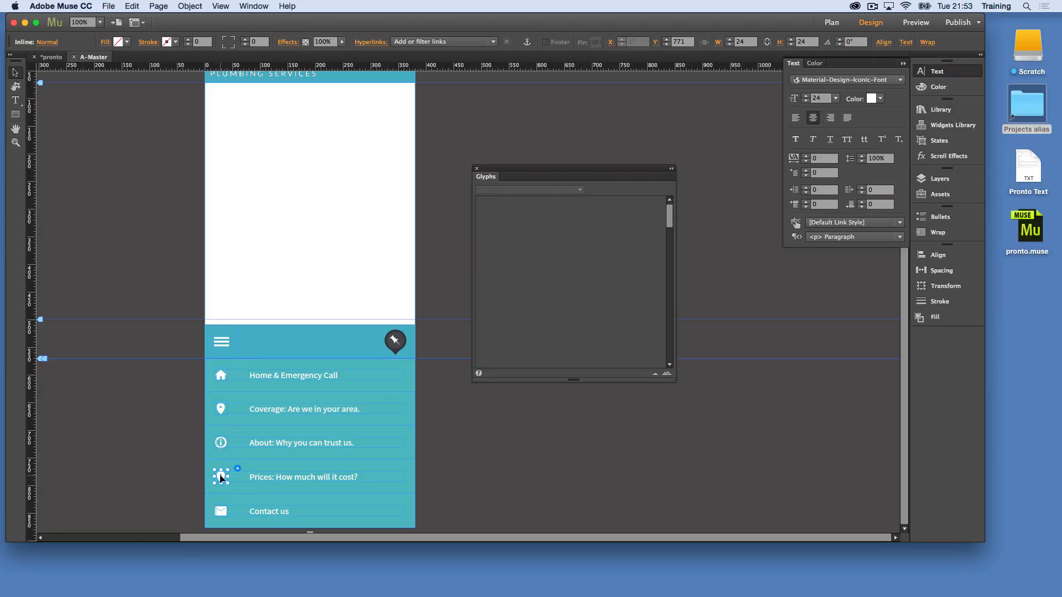
pyautogui.doubleClick(220, 477)
pyautogui.doubleClick(220, 477)
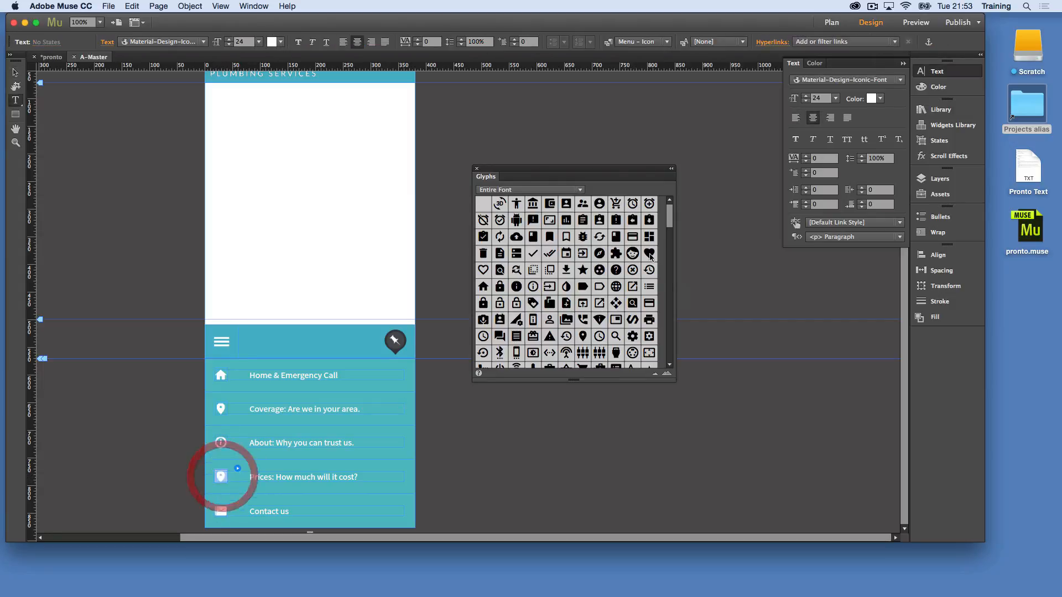
pyautogui.scroll(-5, 602, 269)
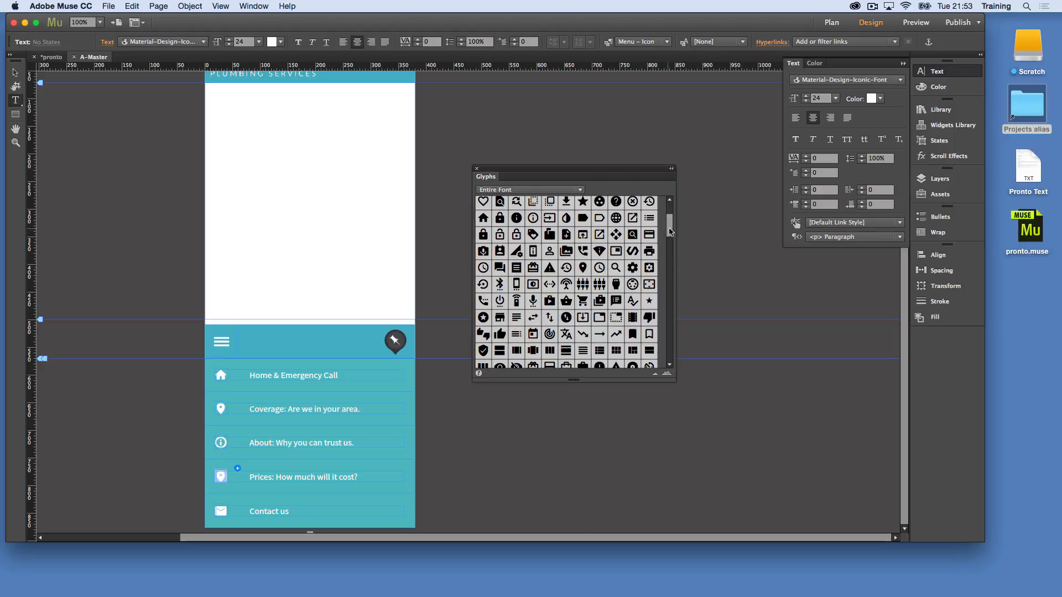
pyautogui.moveTo(671, 236); pyautogui.dragTo(645, 331)
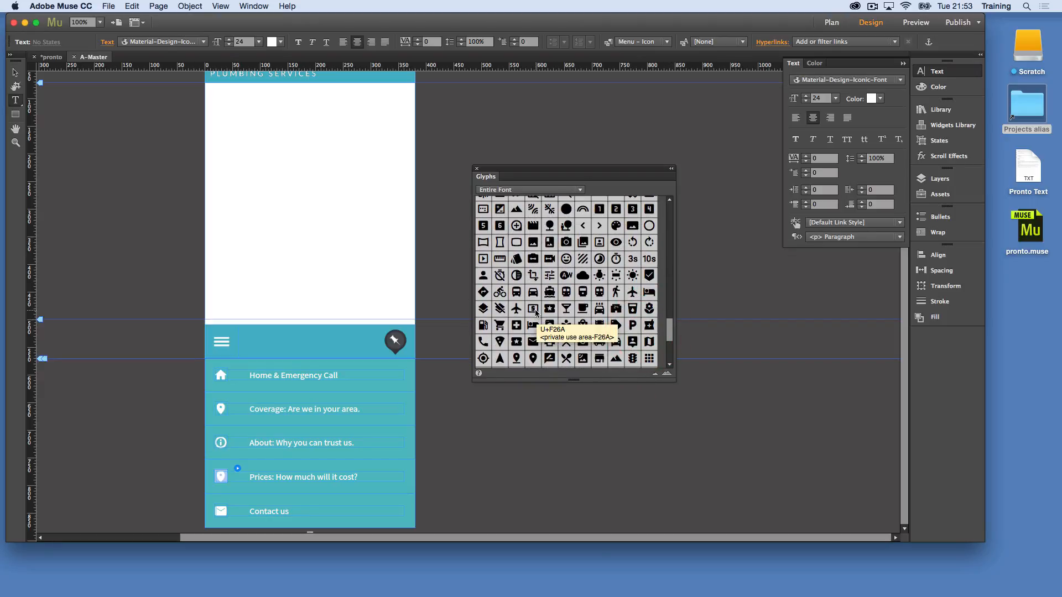
pyautogui.doubleClick(535, 312)
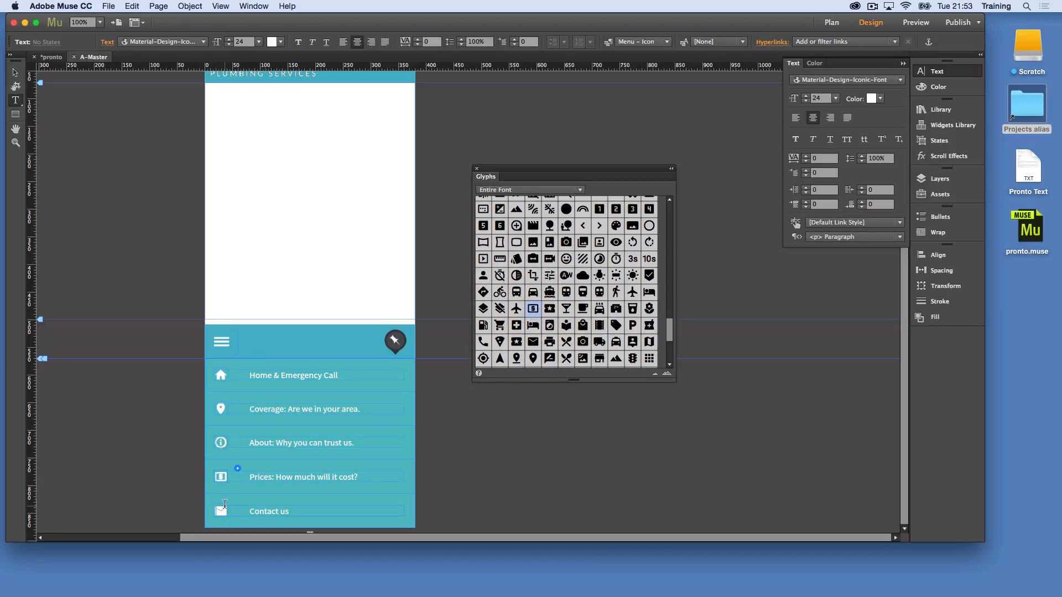
pyautogui.click(14, 76)
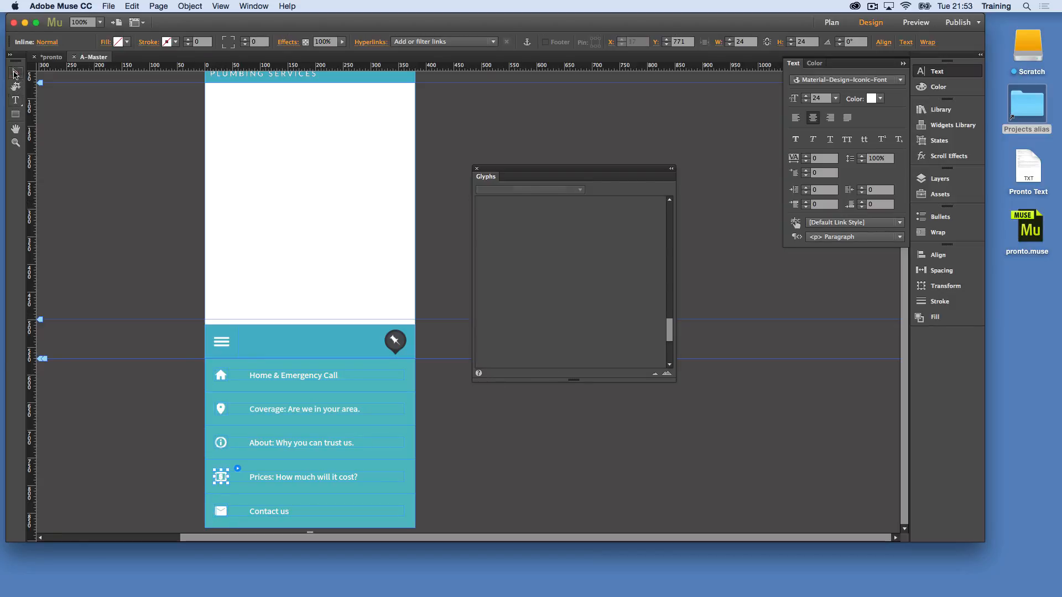
# - Drill into the menu accordion to its header label, enter the label's text, and reselect the label
pyautogui.click(441, 455)
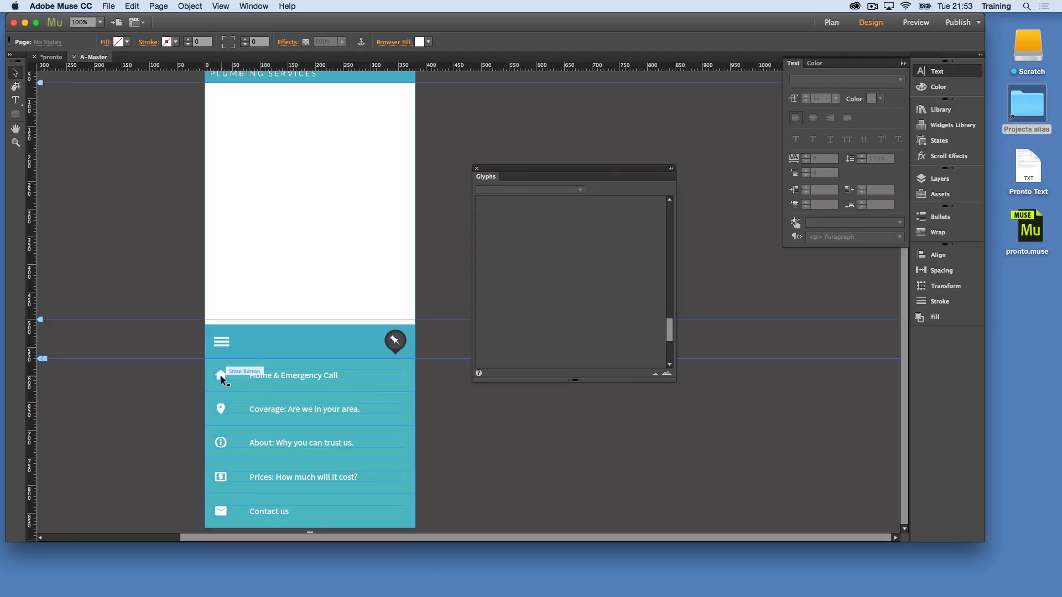
pyautogui.click(273, 376)
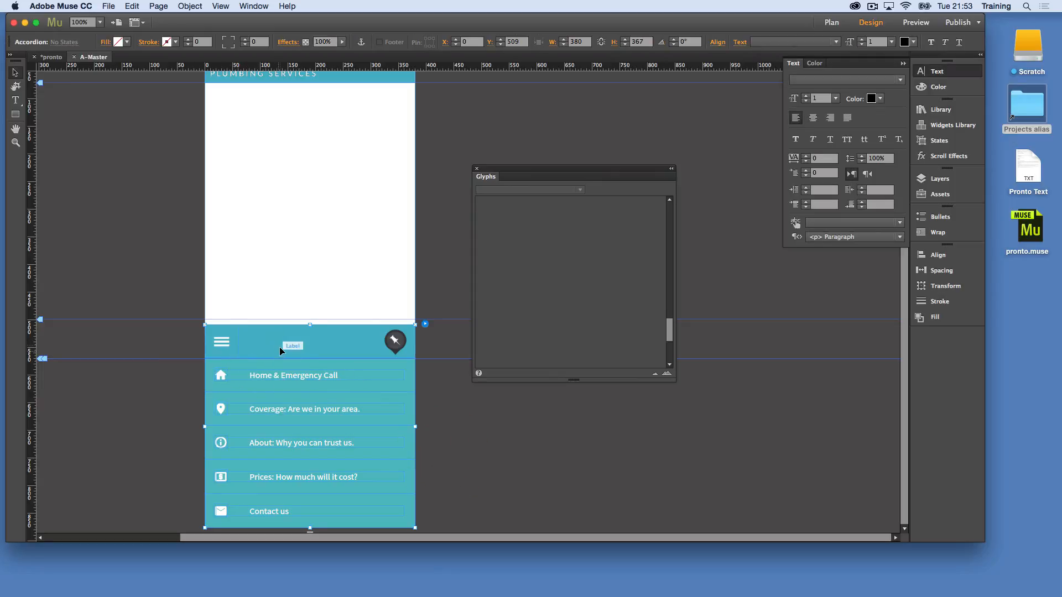
pyautogui.click(282, 343)
pyautogui.click(311, 343)
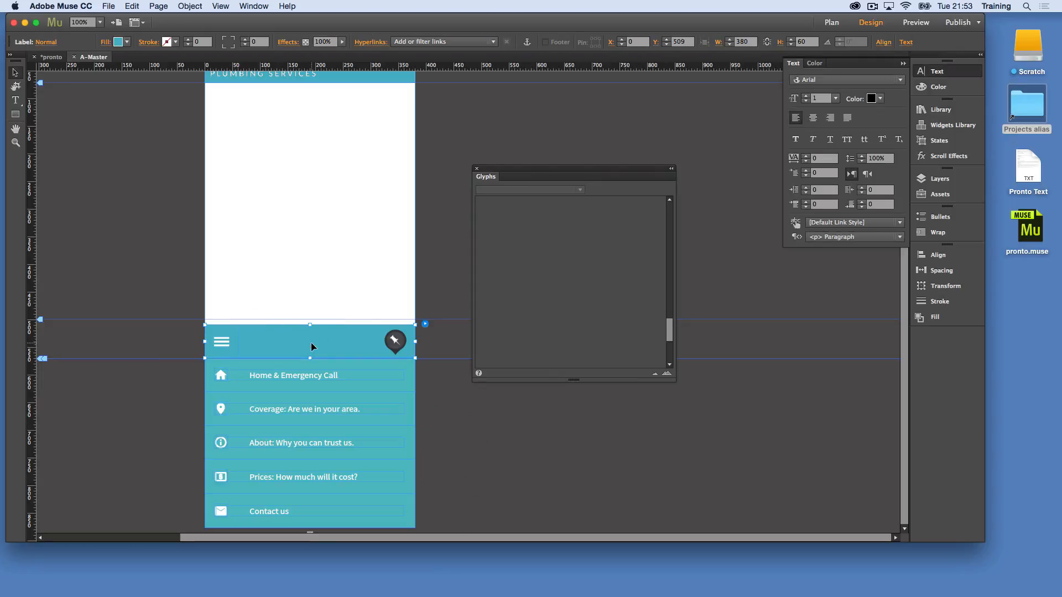
pyautogui.click(311, 343)
pyautogui.click(311, 346)
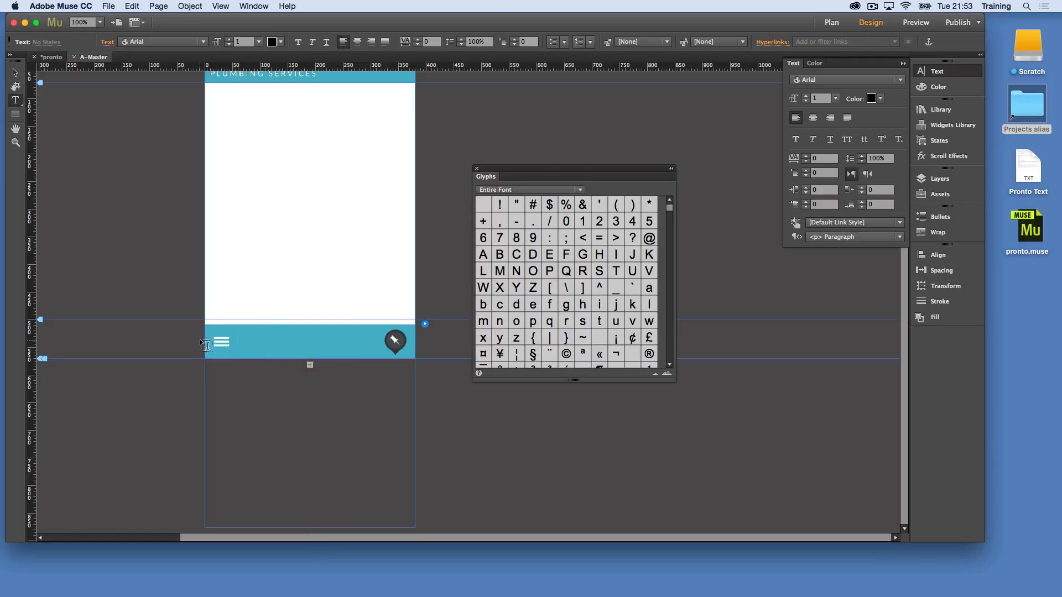
pyautogui.click(17, 72)
pyautogui.click(293, 337)
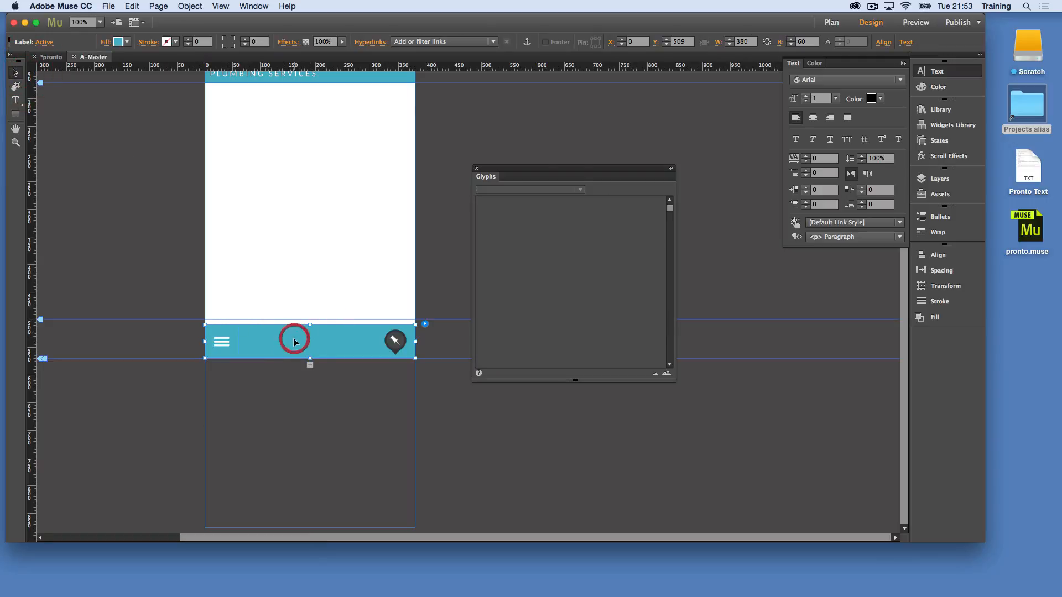
# - Inspect the hamburger icon's inline text frame in the header label, including its wrap offsets and padding
pyautogui.click(231, 344)
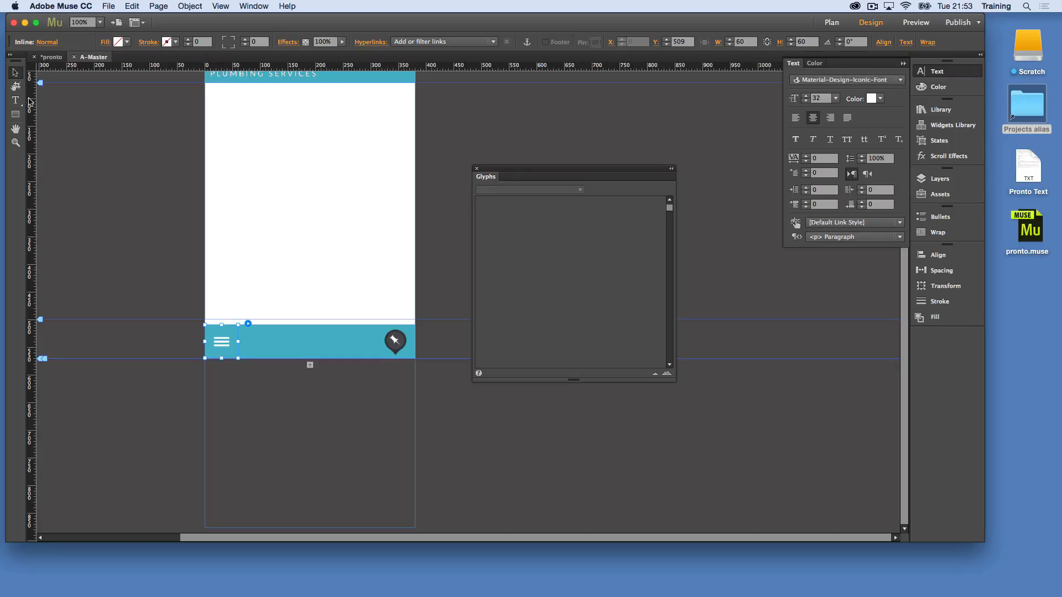
pyautogui.doubleClick(215, 342)
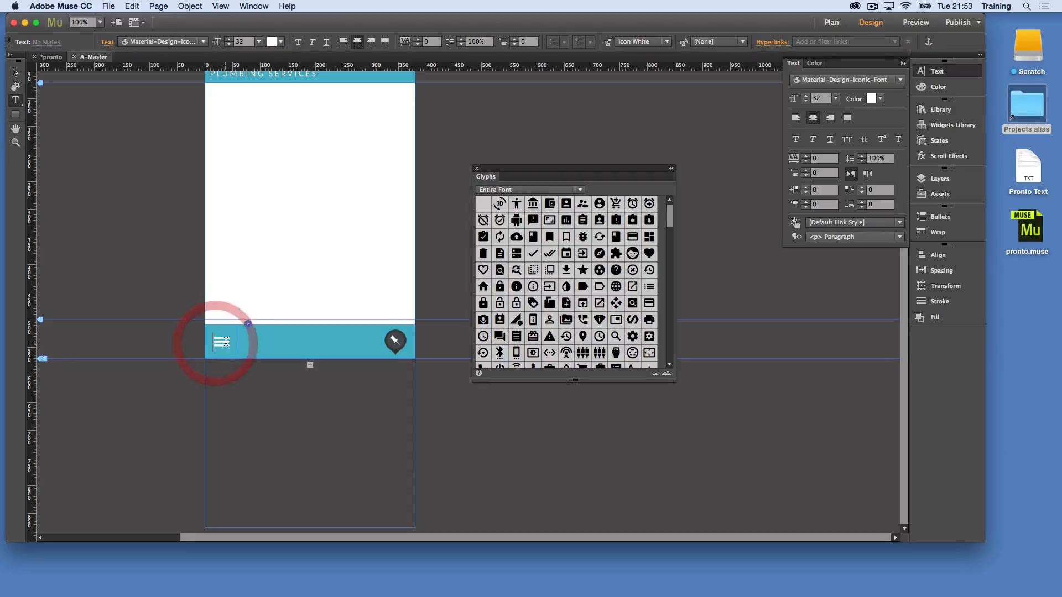
pyautogui.click(15, 72)
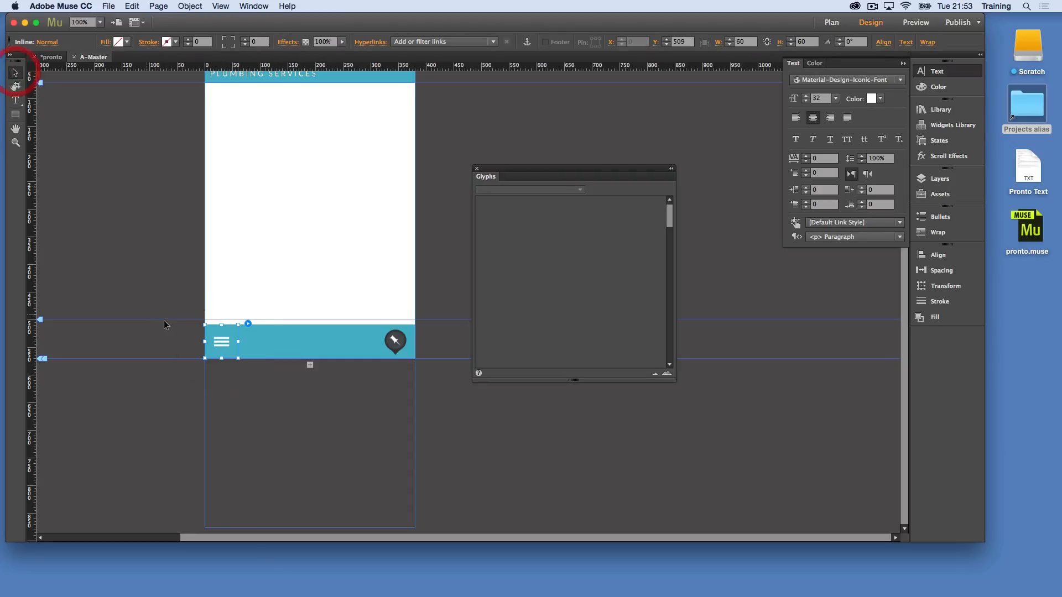
pyautogui.click(938, 233)
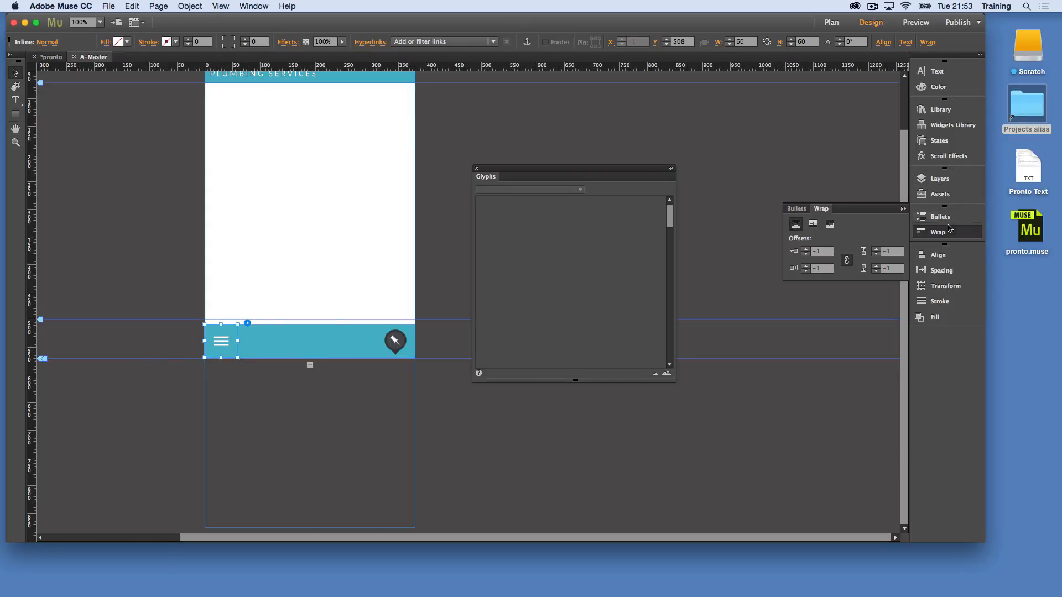
pyautogui.click(941, 271)
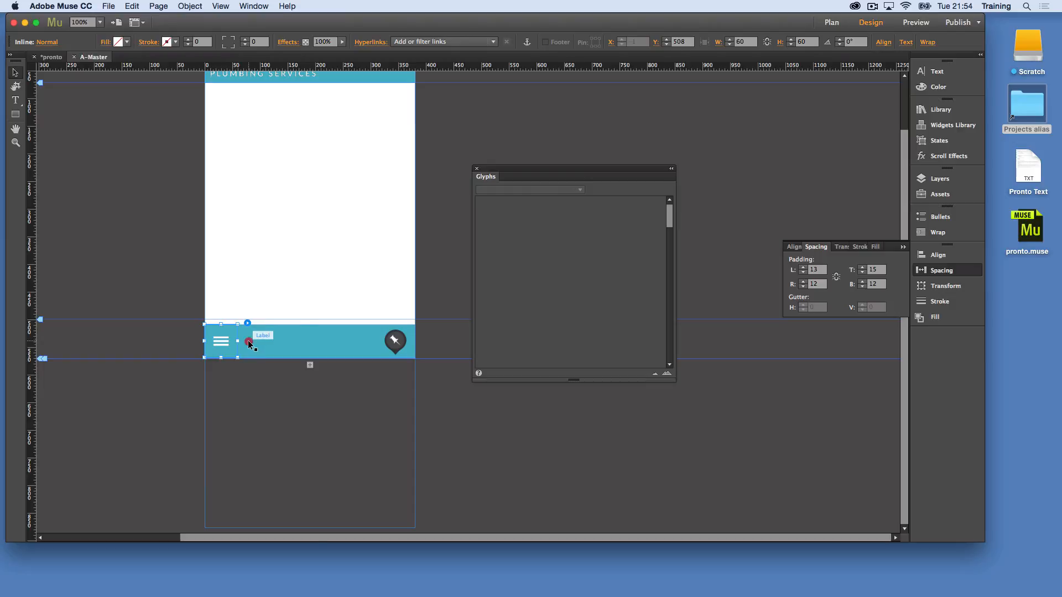
# - Cut the hamburger icon out of the accordion's header label and paste it as a free-standing frame on the canvas beside the page
pyautogui.doubleClick(249, 341)
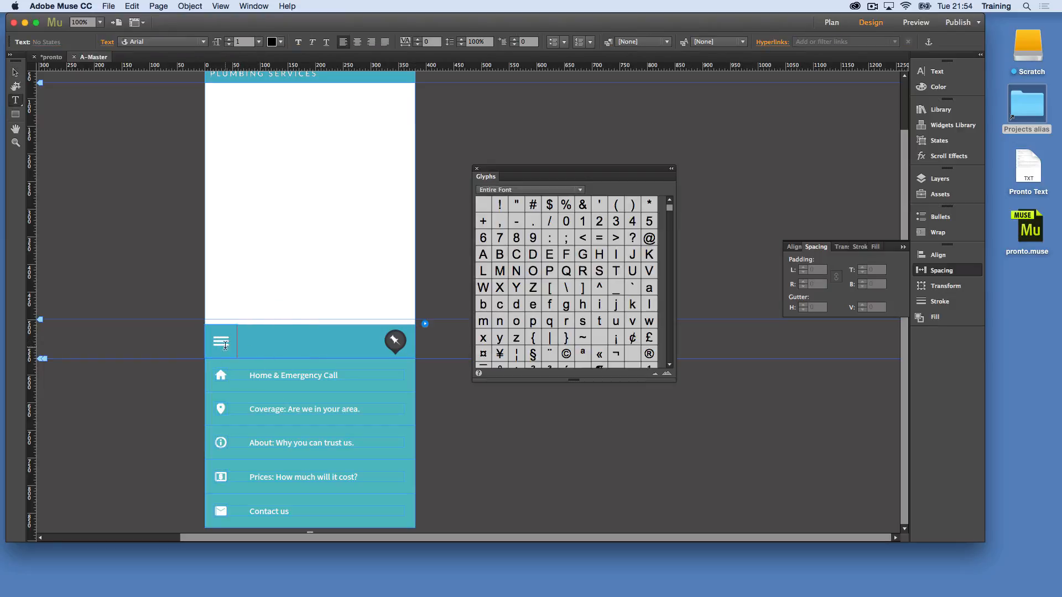
pyautogui.click(15, 73)
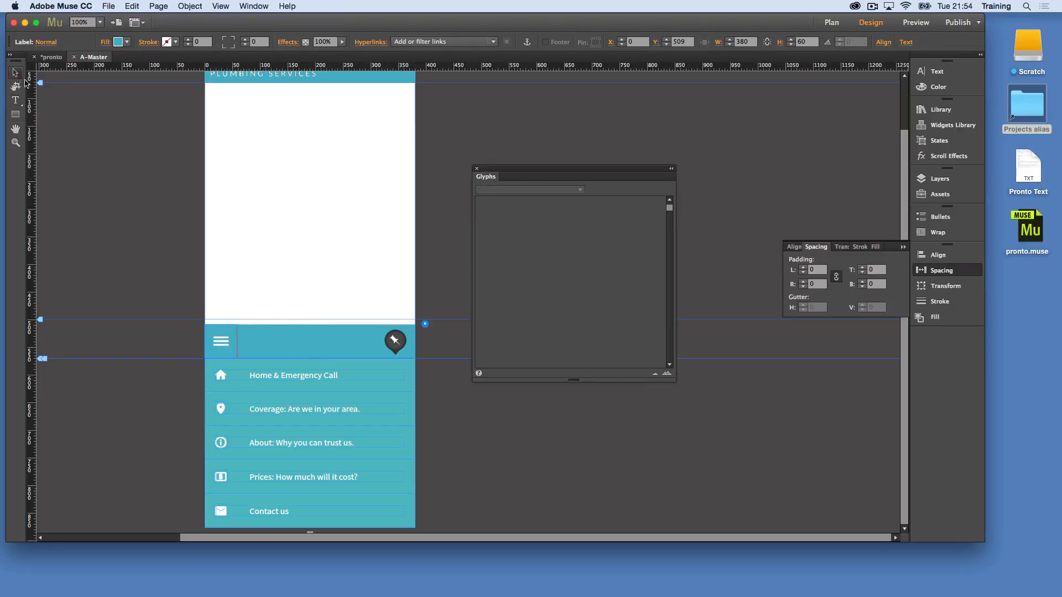
pyautogui.click(221, 338)
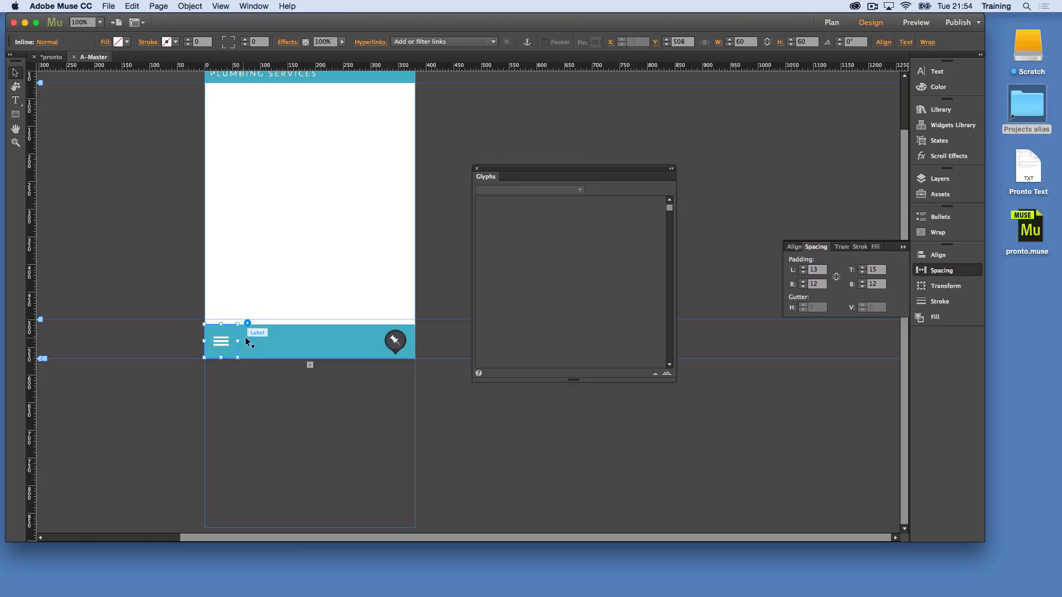
pyautogui.click(247, 341)
pyautogui.click(276, 265)
pyautogui.click(140, 245)
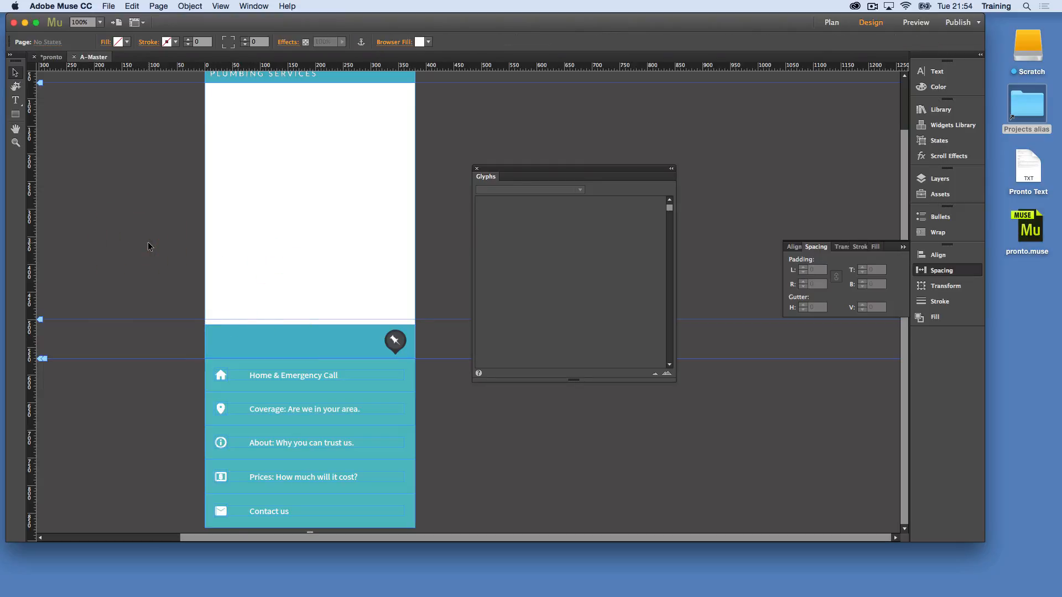
pyautogui.press('cmd+v')
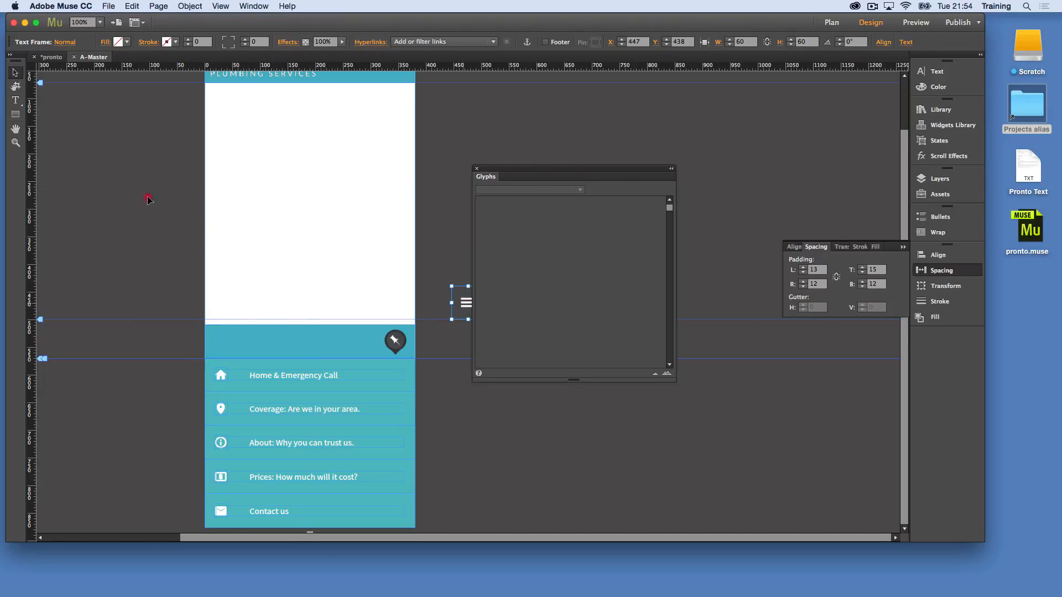
pyautogui.moveTo(149, 199); pyautogui.dragTo(142, 226)
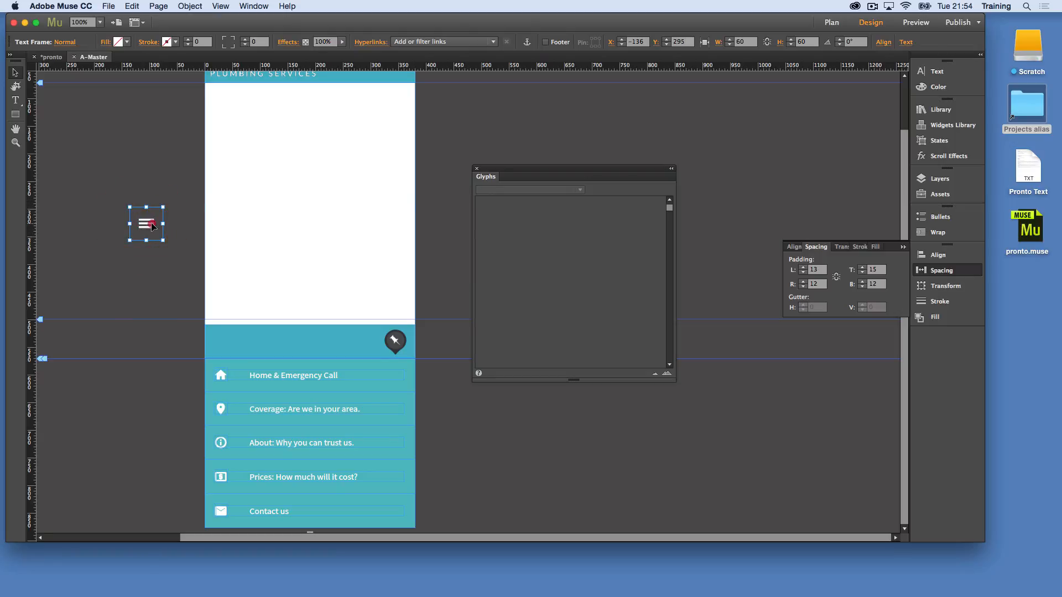
pyautogui.doubleClick(151, 223)
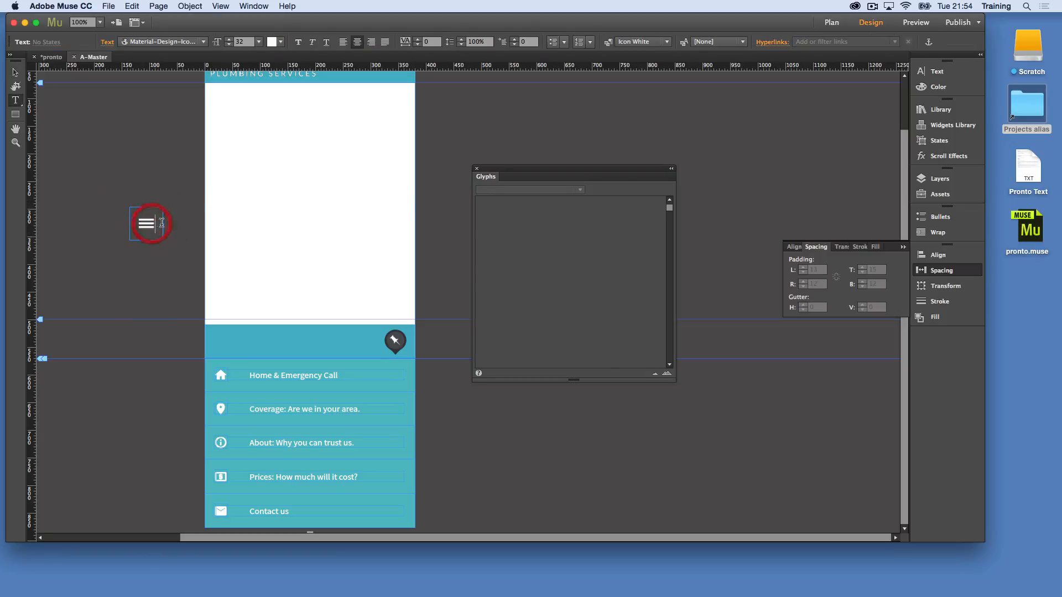
pyautogui.click(16, 71)
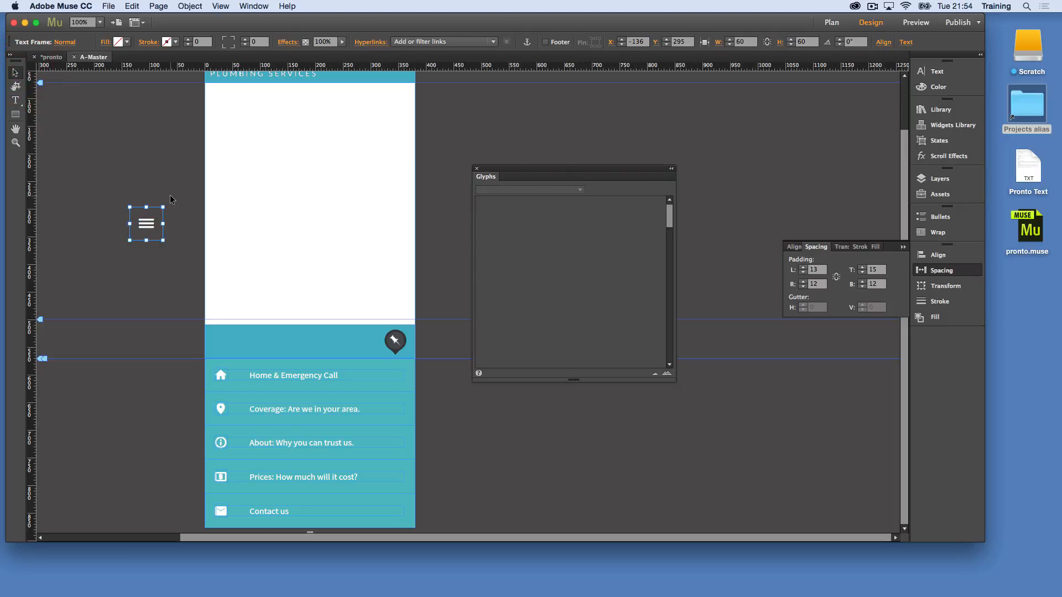
# - Cut the free-standing hamburger icon from the canvas and paste it inline into the text of the accordion's header label
pyautogui.press('super+x')
pyautogui.click(237, 340)
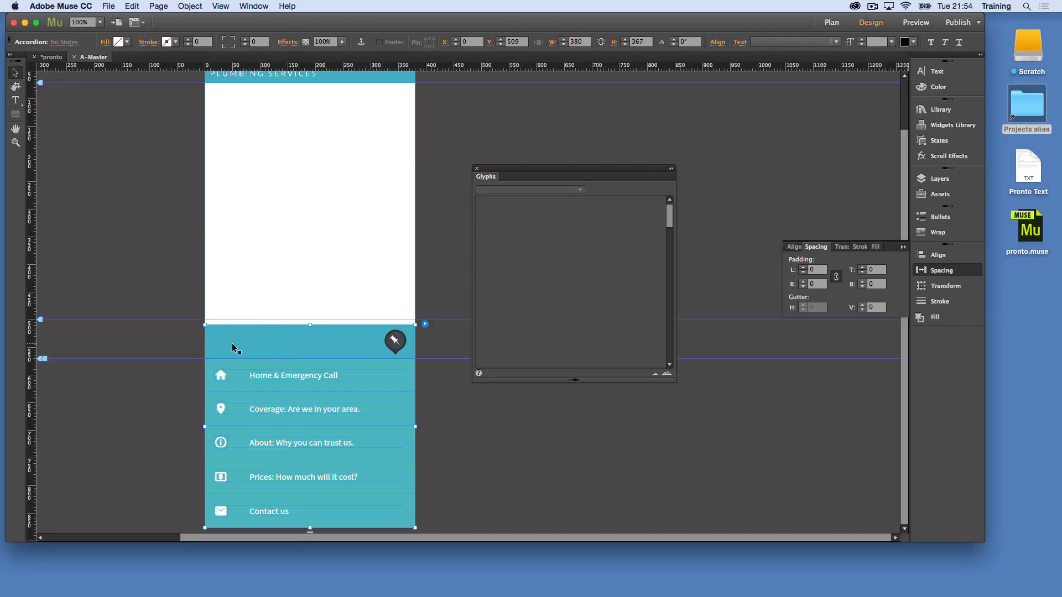
pyautogui.click(238, 344)
pyautogui.doubleClick(234, 338)
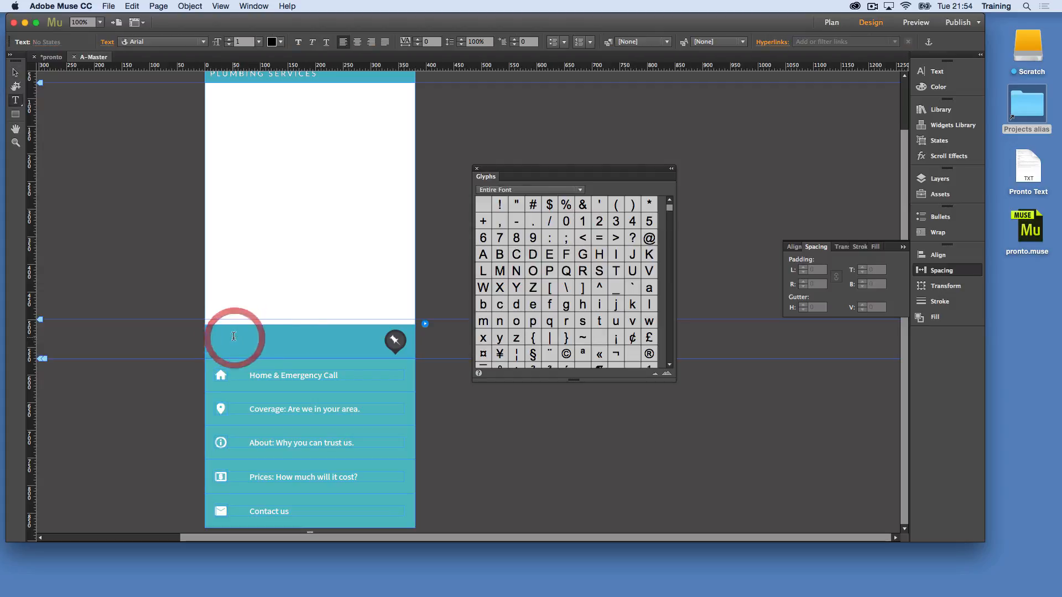
pyautogui.click(16, 72)
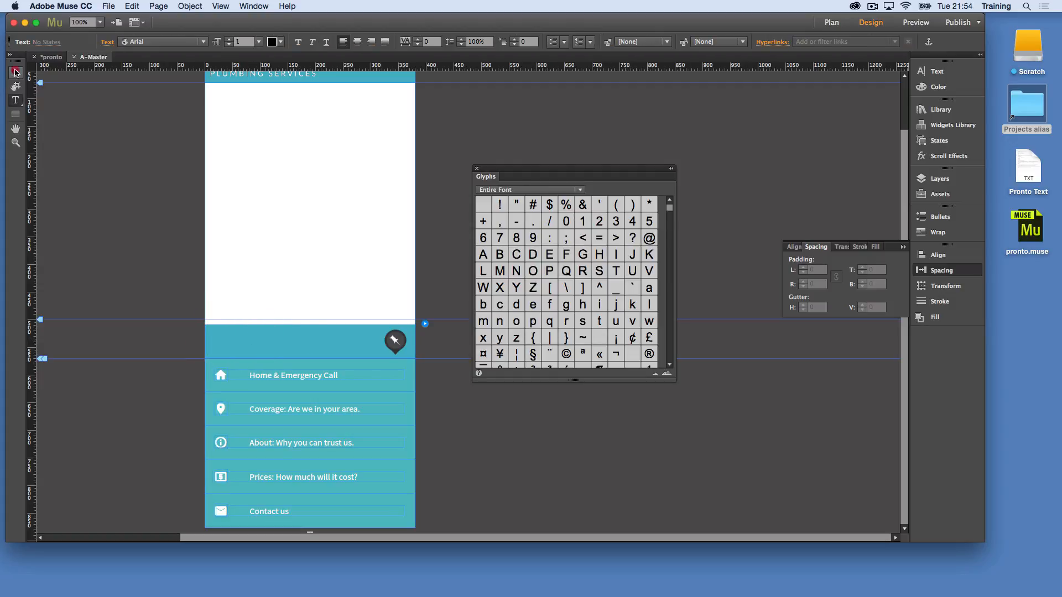
pyautogui.click(230, 340)
pyautogui.doubleClick(232, 335)
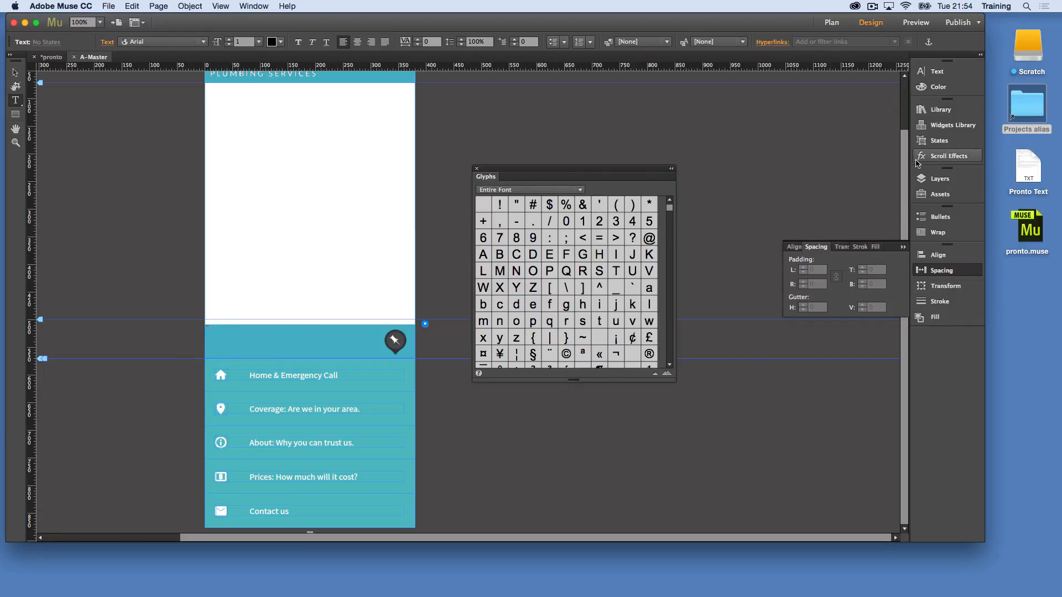
pyautogui.click(937, 72)
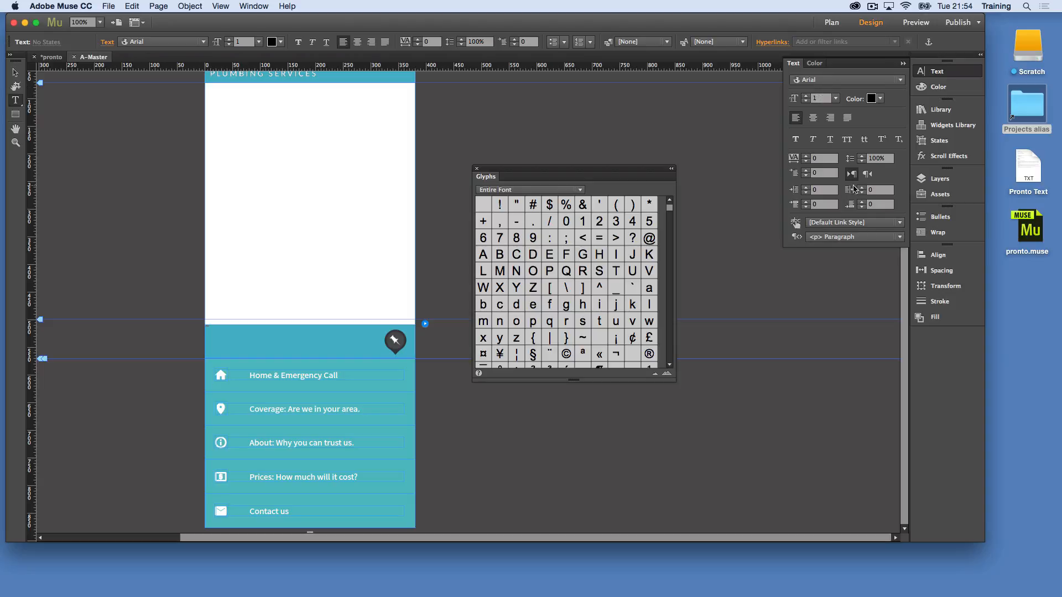
pyautogui.click(201, 329)
pyautogui.press('super+v')
pyautogui.click(17, 70)
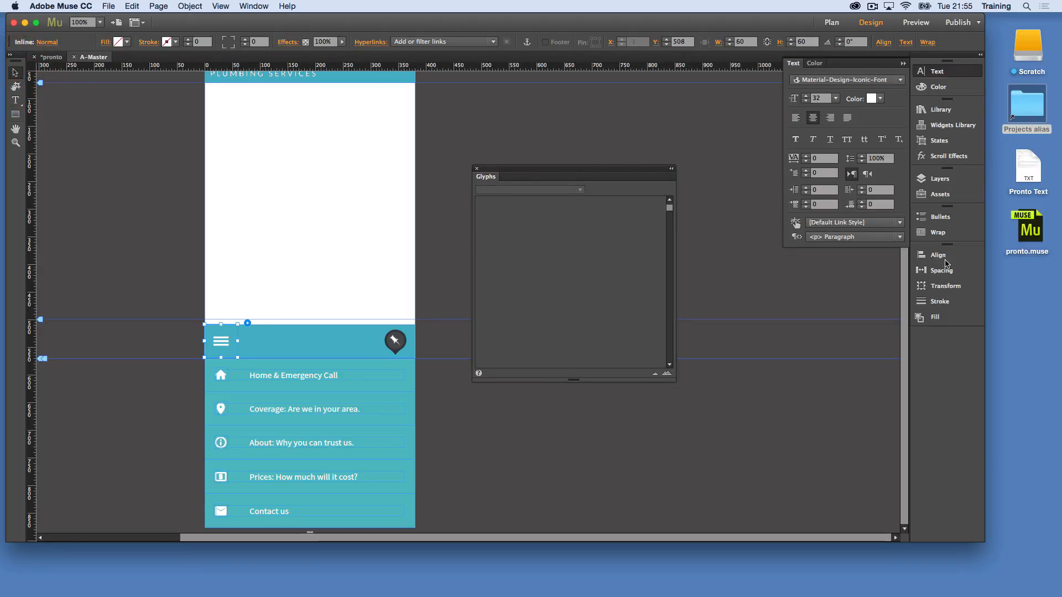
# - Set all linked wrap offsets of the inline hamburger icon to 0
pyautogui.click(940, 232)
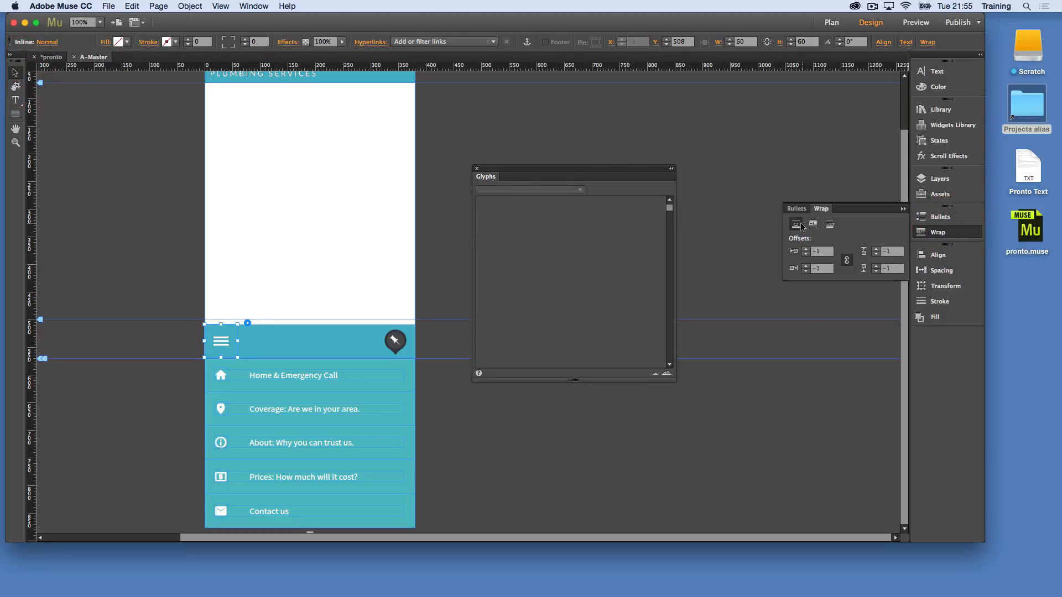
pyautogui.click(820, 252)
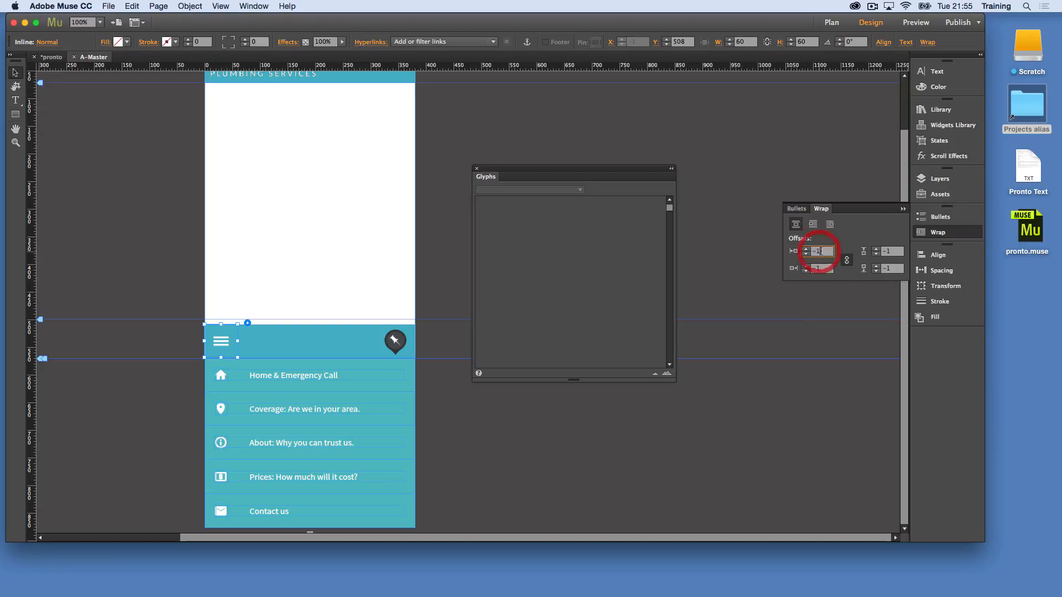
pyautogui.write('0')
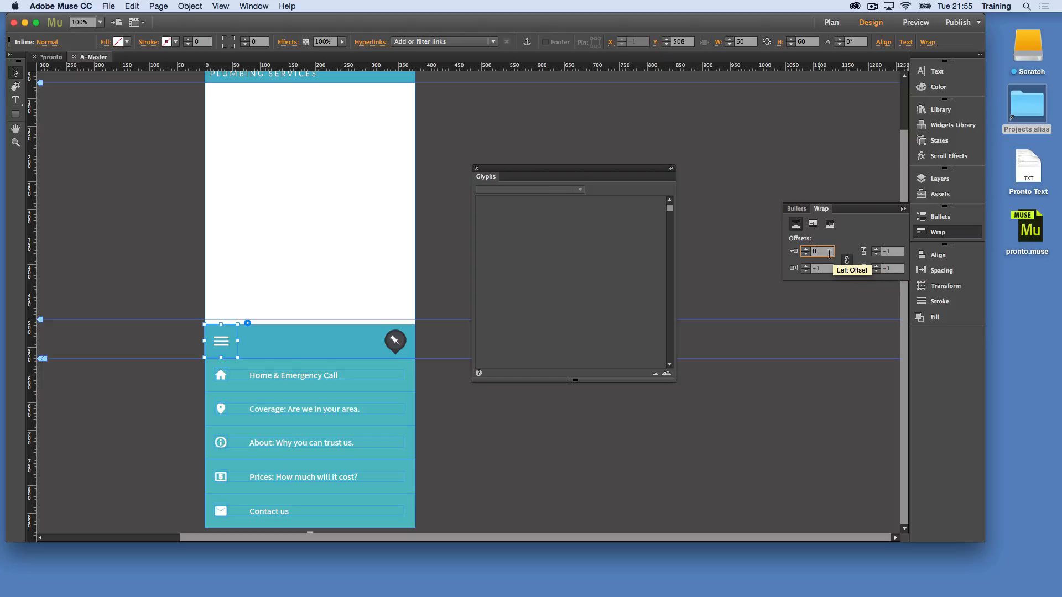
pyautogui.click(819, 268)
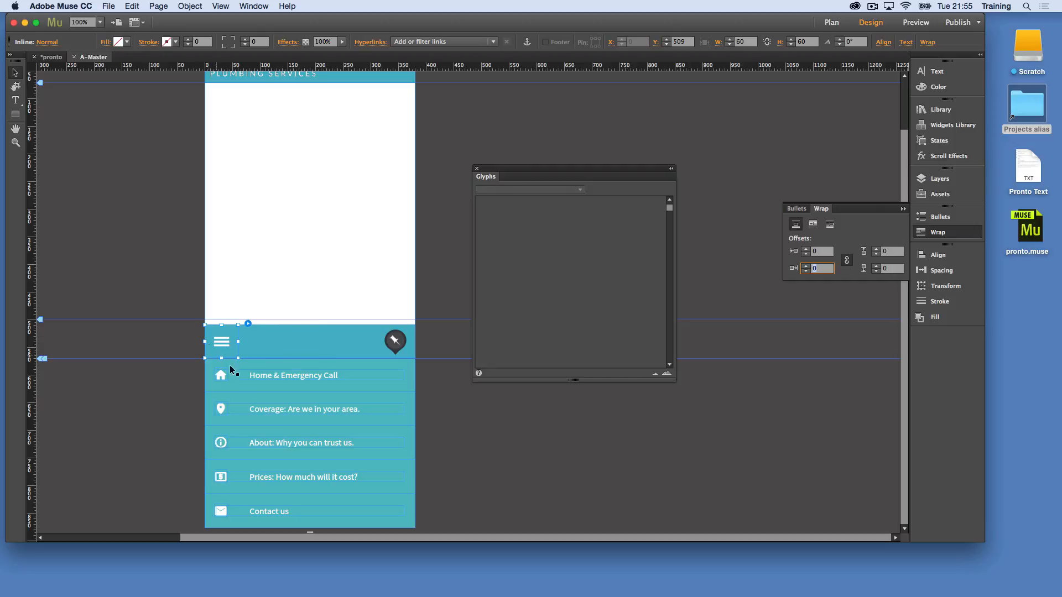
pyautogui.click(243, 197)
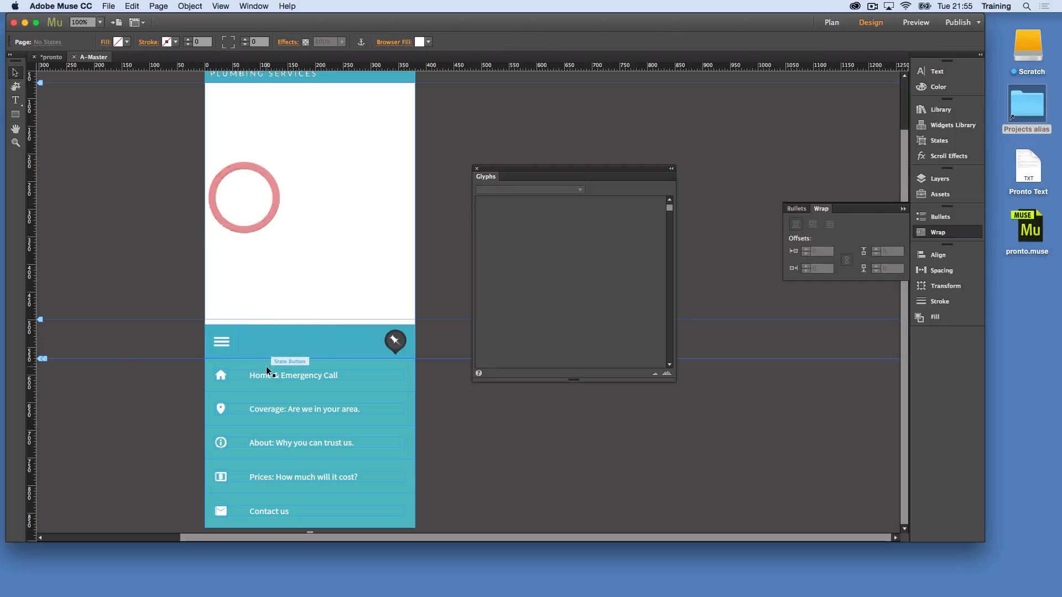
# - Select the Home & Emergency Call menu item and review the menu's type, direction, item size and parts options
pyautogui.click(266, 372)
pyautogui.click(332, 393)
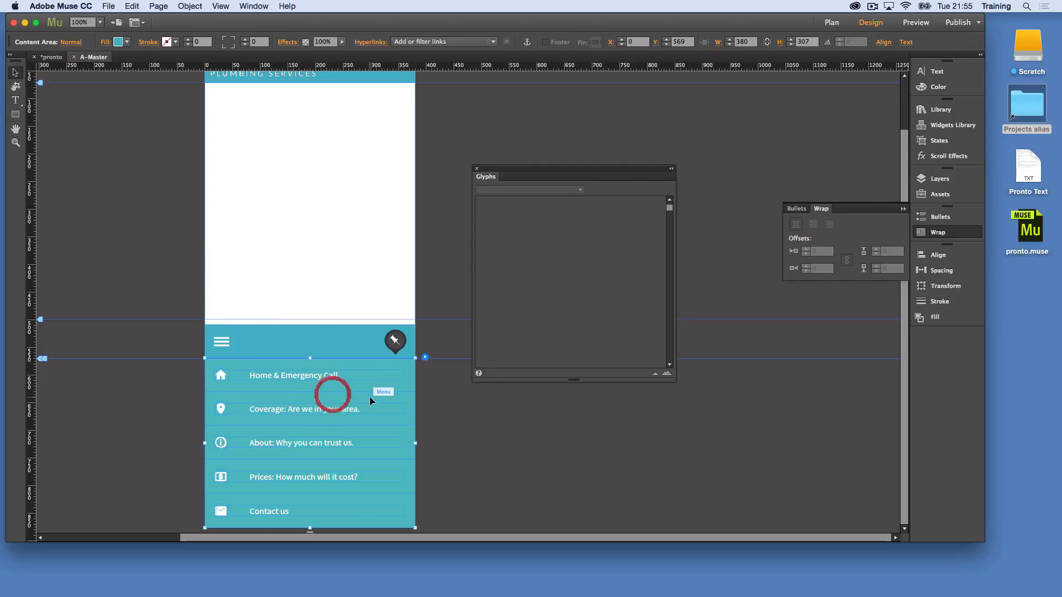
pyautogui.click(425, 357)
pyautogui.click(370, 368)
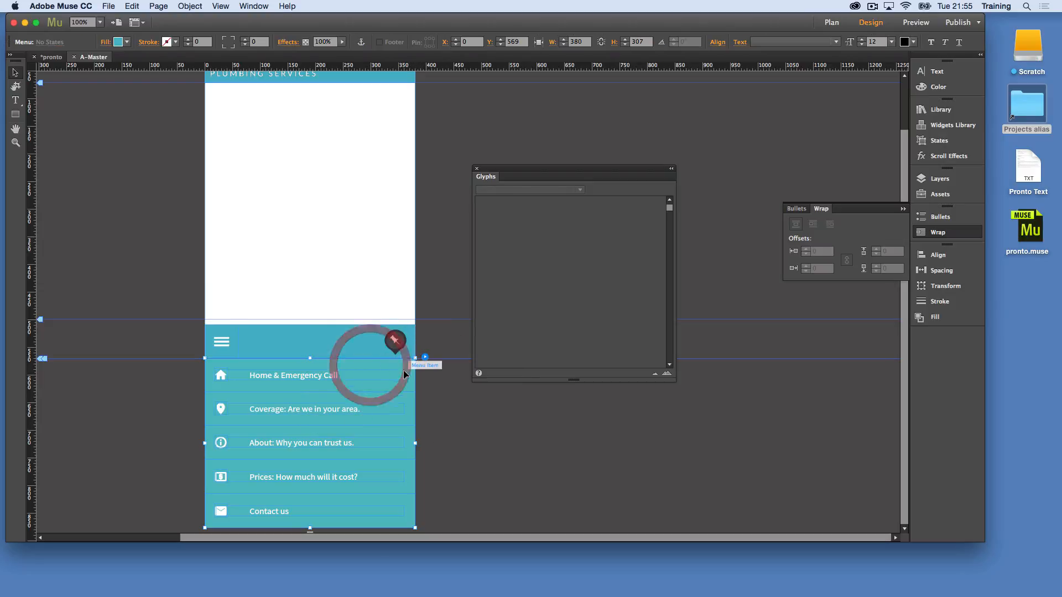
pyautogui.click(408, 370)
pyautogui.click(425, 356)
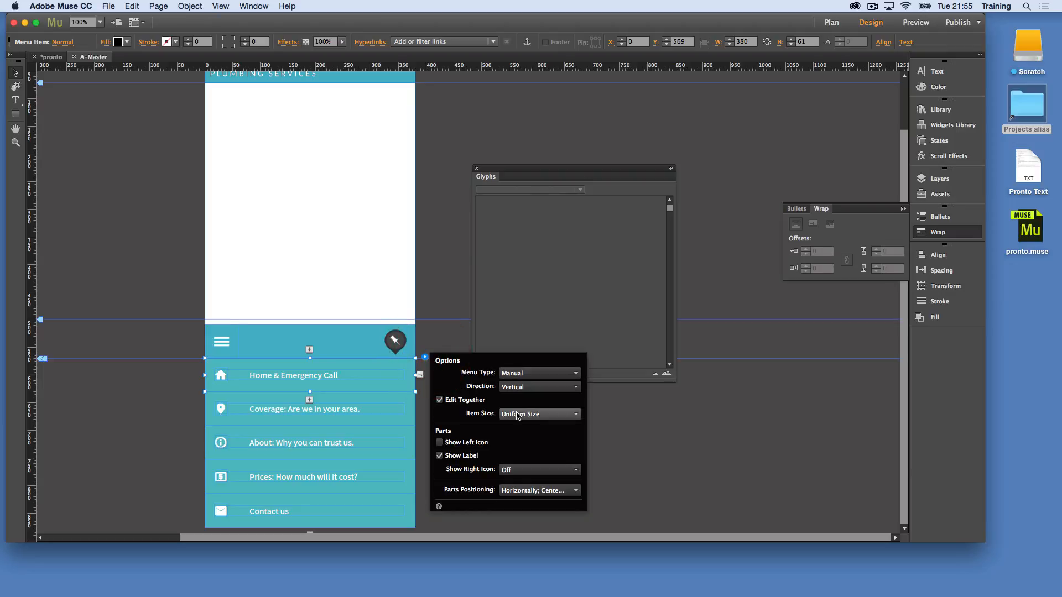
pyautogui.click(379, 382)
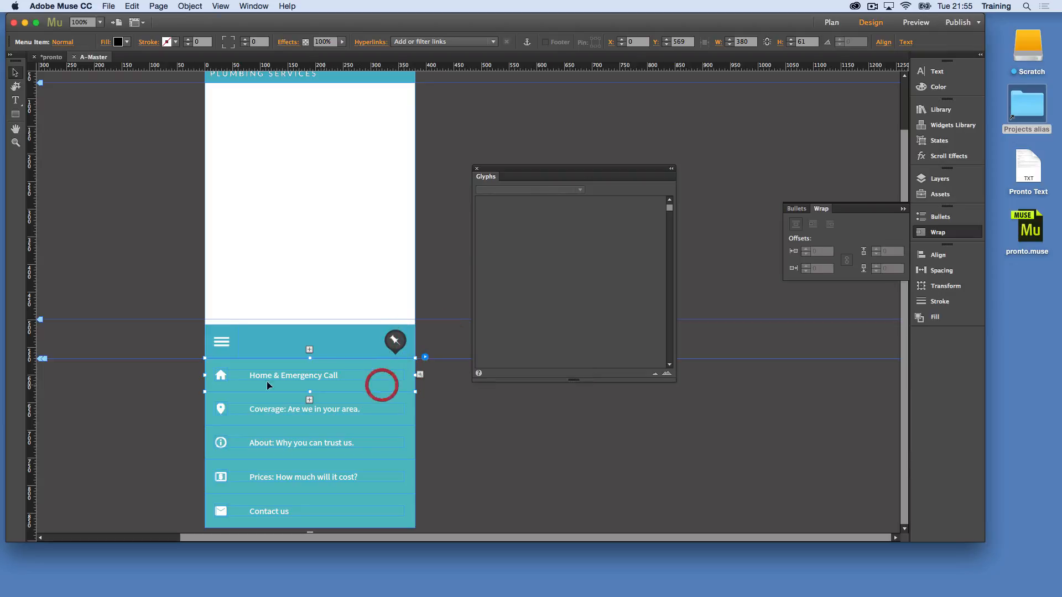
# - Select the inline home icon in the Home & Emergency Call item and check its text wrap settings
pyautogui.click(403, 385)
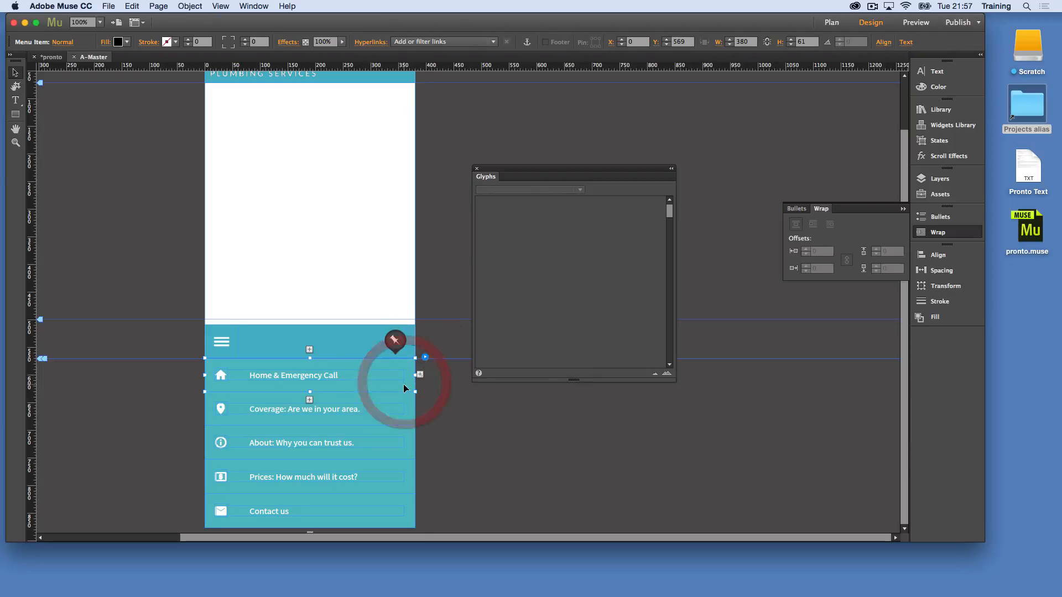
pyautogui.click(224, 376)
pyautogui.click(224, 376)
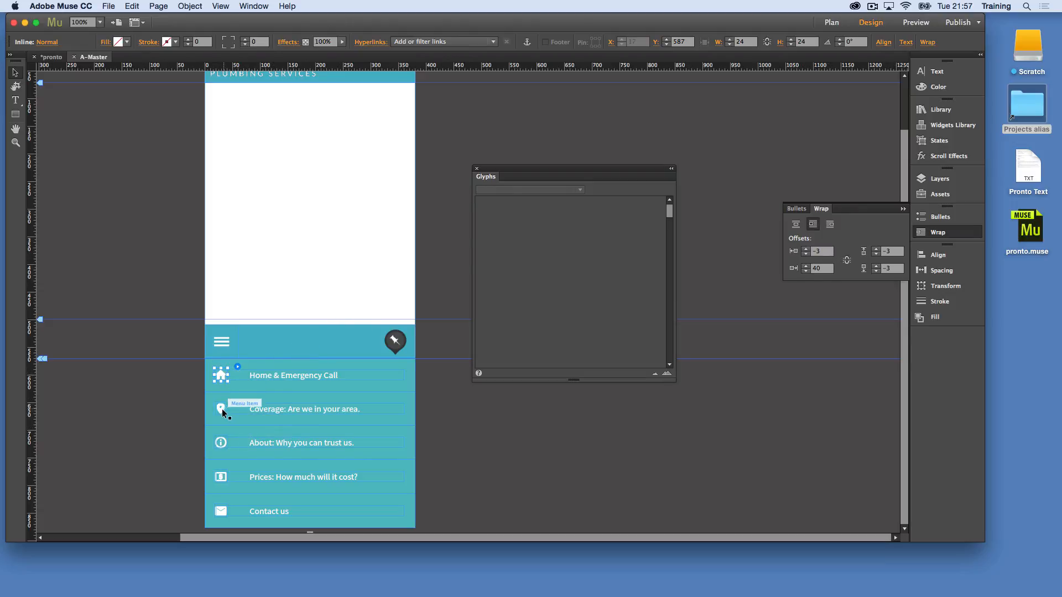
# - Try a smaller right wrap offset on the inline home icon of Home & Emergency Call, and restore it to 40
pyautogui.click(368, 387)
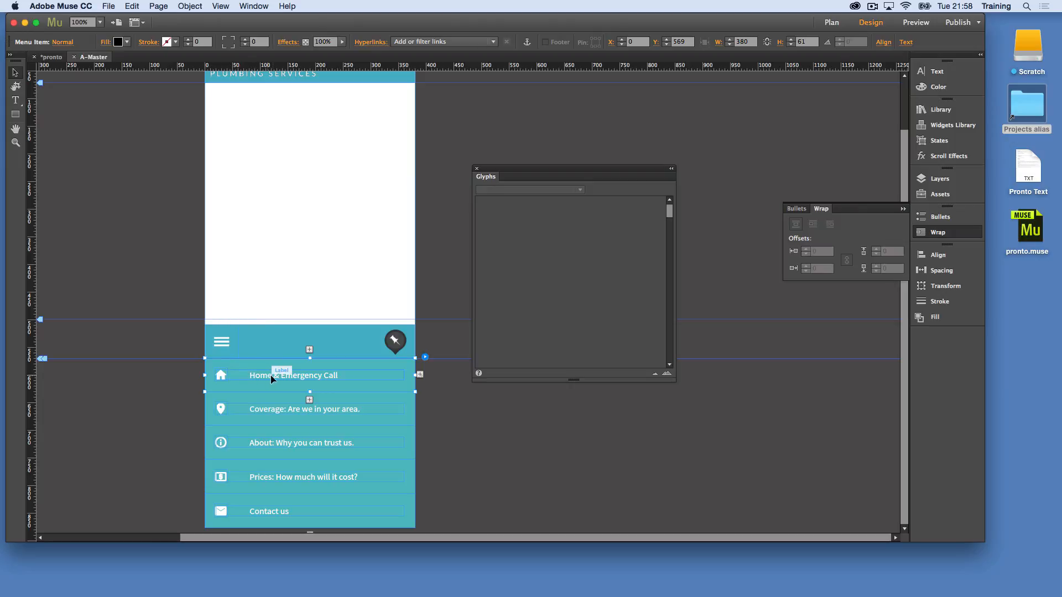
pyautogui.click(214, 374)
pyautogui.click(214, 374)
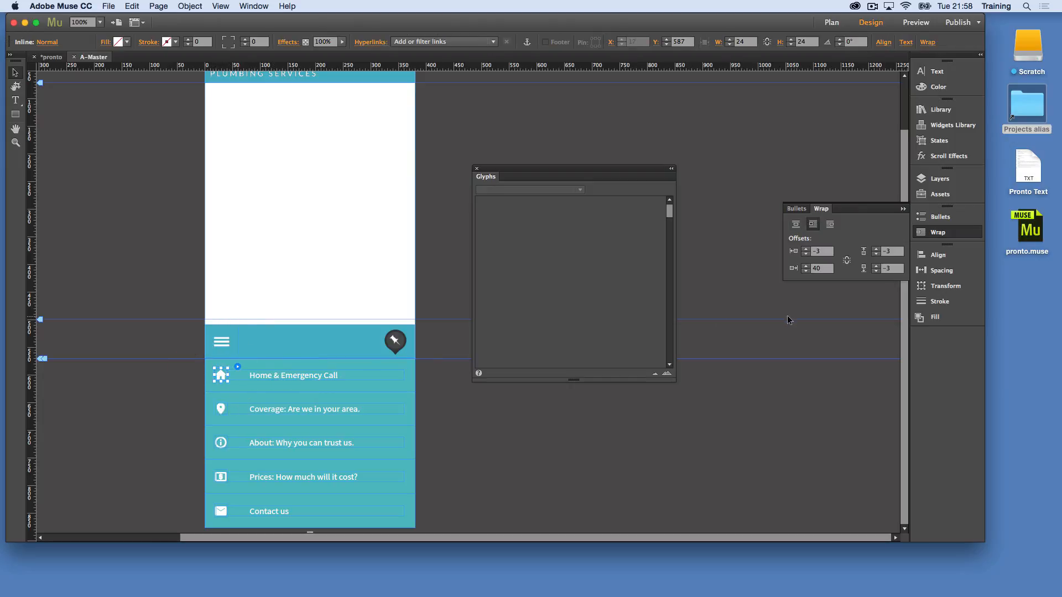
pyautogui.click(807, 271)
pyautogui.click(807, 271)
pyautogui.click(807, 272)
pyautogui.click(807, 271)
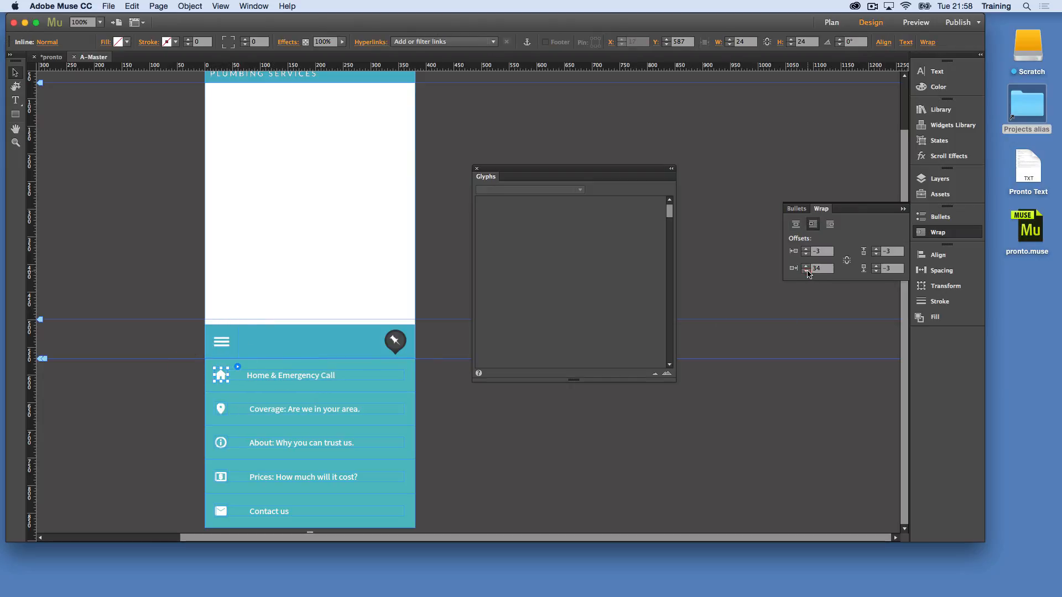
pyautogui.click(807, 271)
pyautogui.click(807, 271)
pyautogui.click(807, 266)
pyautogui.click(807, 265)
pyautogui.click(807, 266)
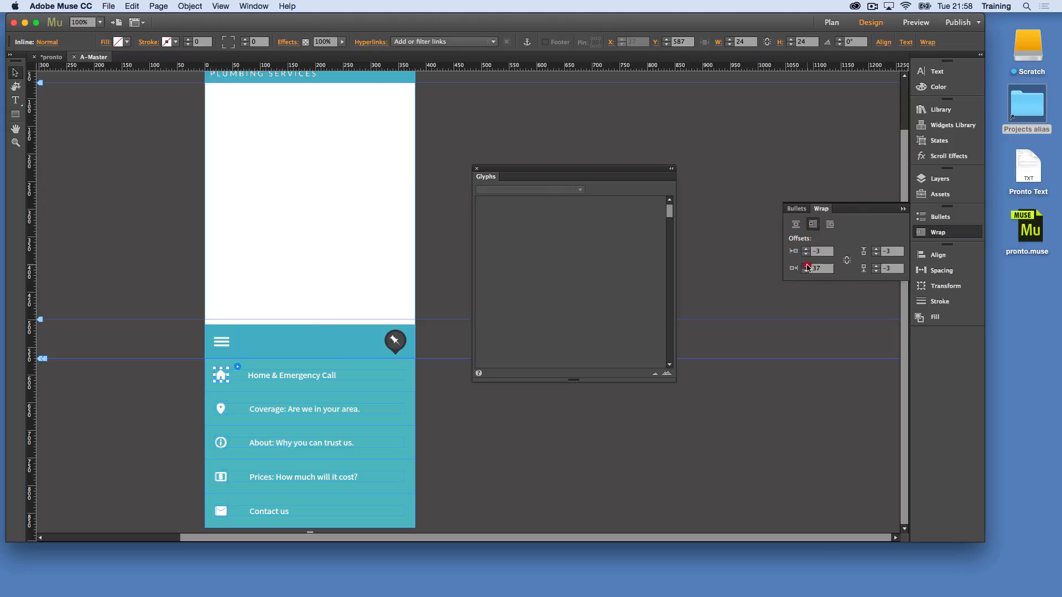
pyautogui.click(807, 266)
pyautogui.click(807, 265)
pyautogui.click(807, 265)
# - Collapse the accordion menu inside the state button using its header label
pyautogui.click(458, 438)
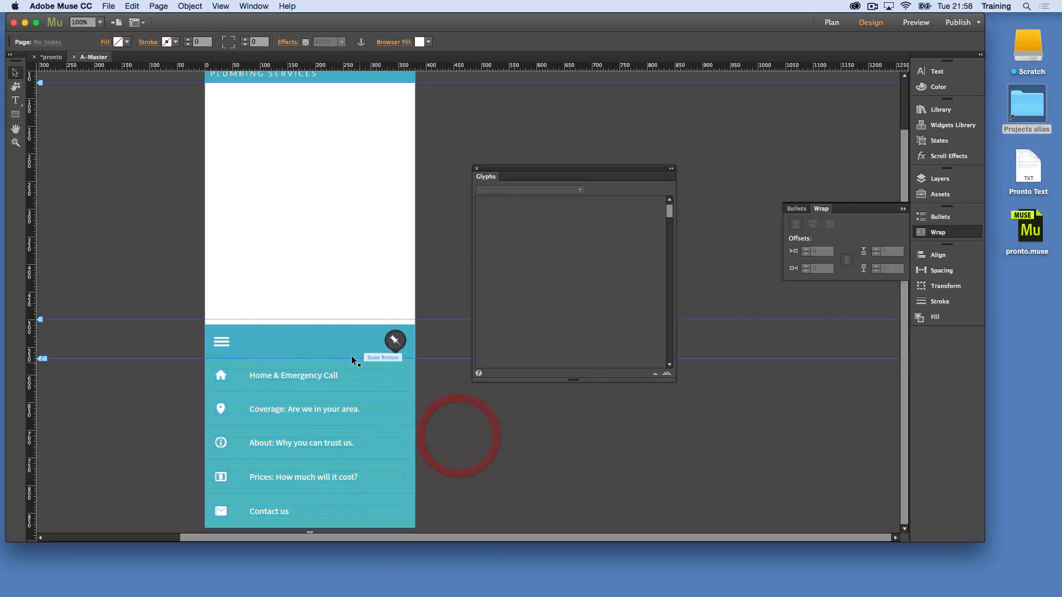
pyautogui.click(344, 353)
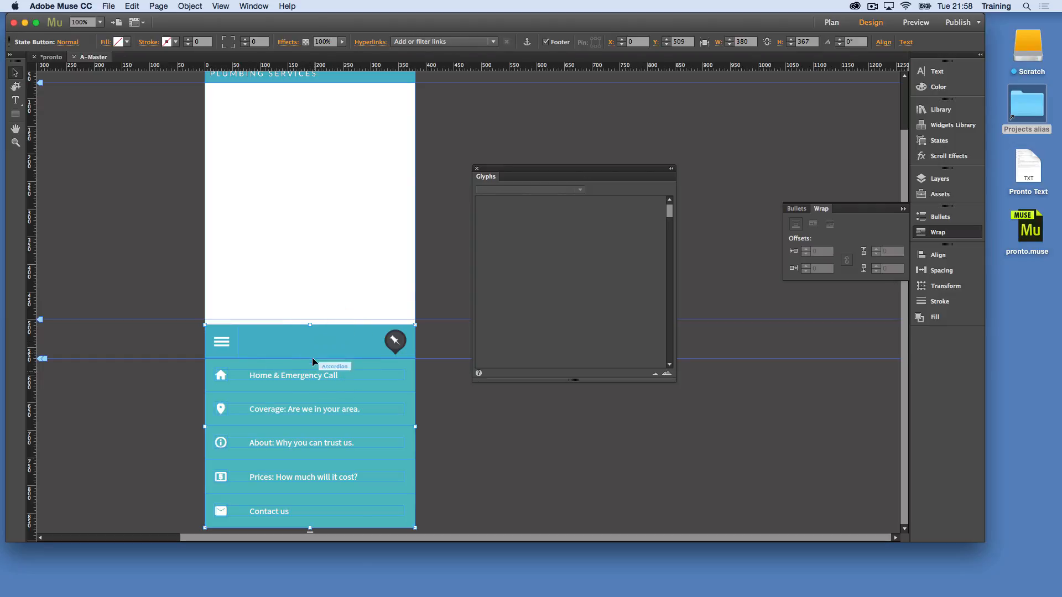
pyautogui.click(310, 353)
pyautogui.click(310, 349)
pyautogui.hscroll(-2, 323, 349)
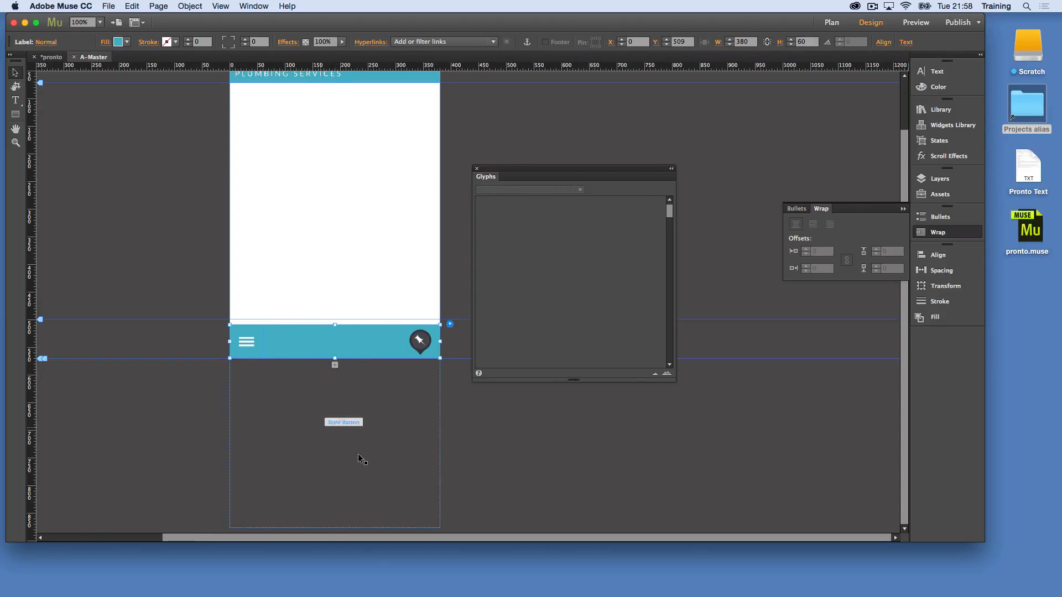
# - Select the state button around the accordion and expand the Navigation layer to review the objects it contains
pyautogui.click(377, 453)
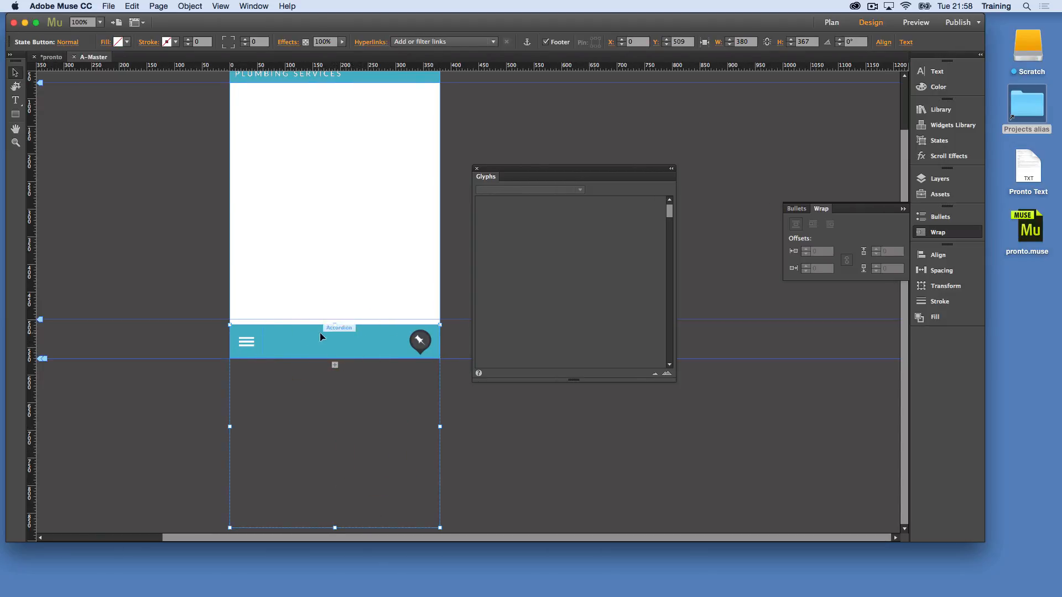
pyautogui.click(546, 466)
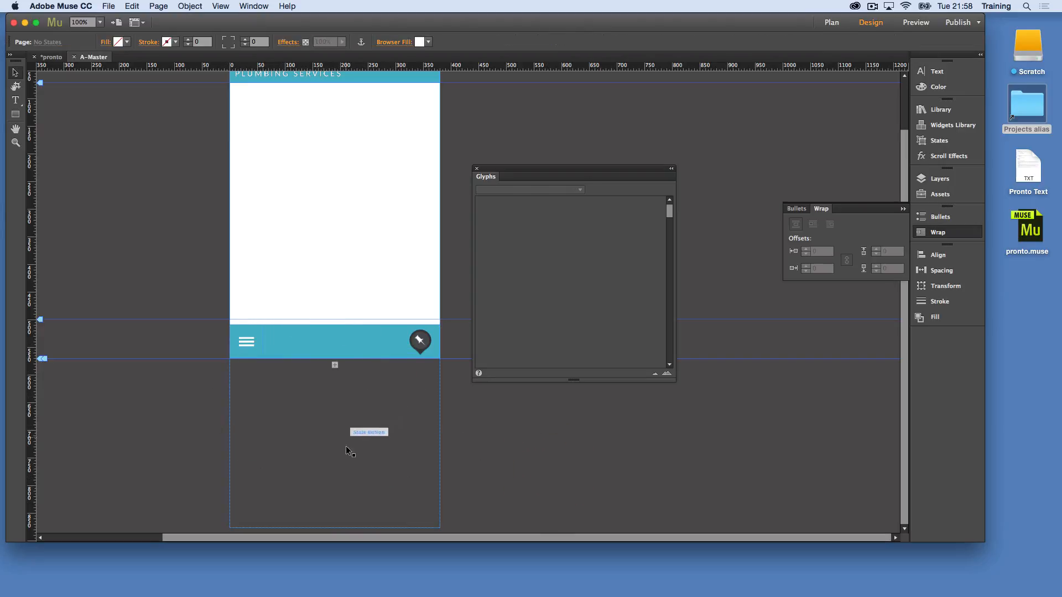
pyautogui.click(431, 399)
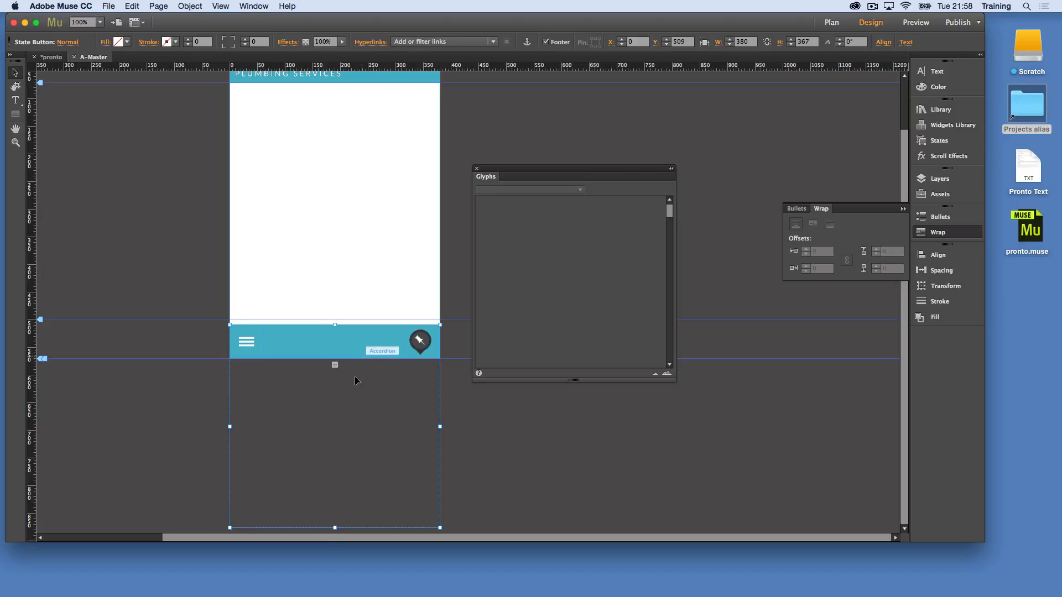
pyautogui.click(487, 427)
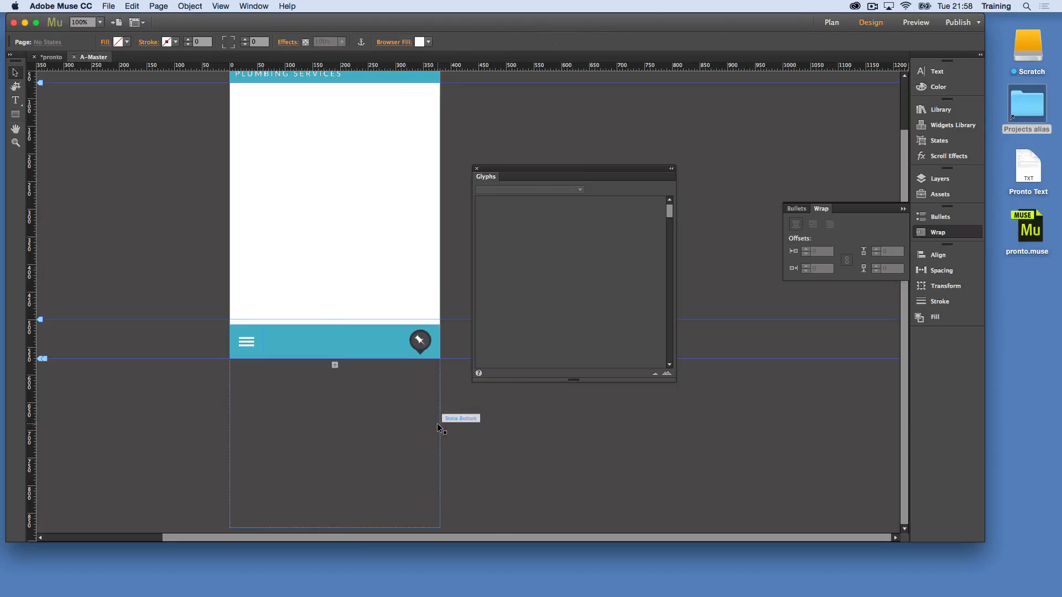
pyautogui.click(439, 426)
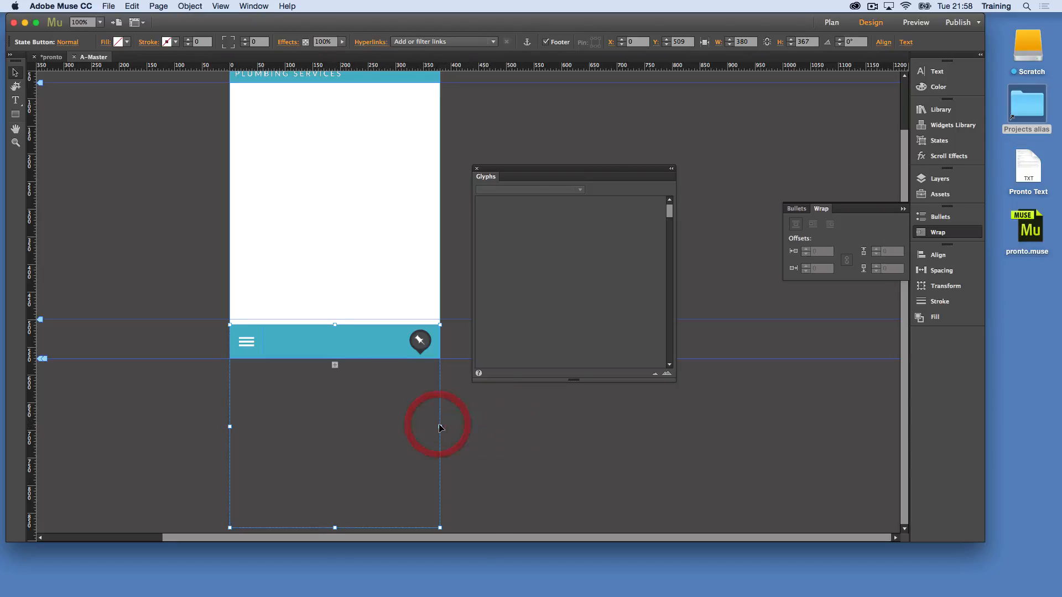
pyautogui.click(941, 179)
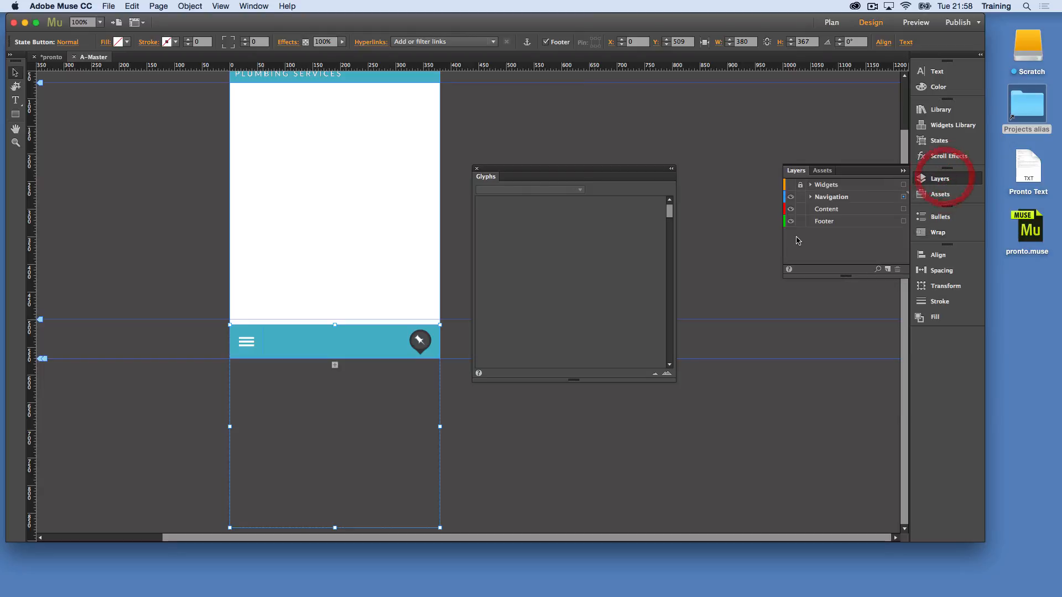
pyautogui.click(810, 198)
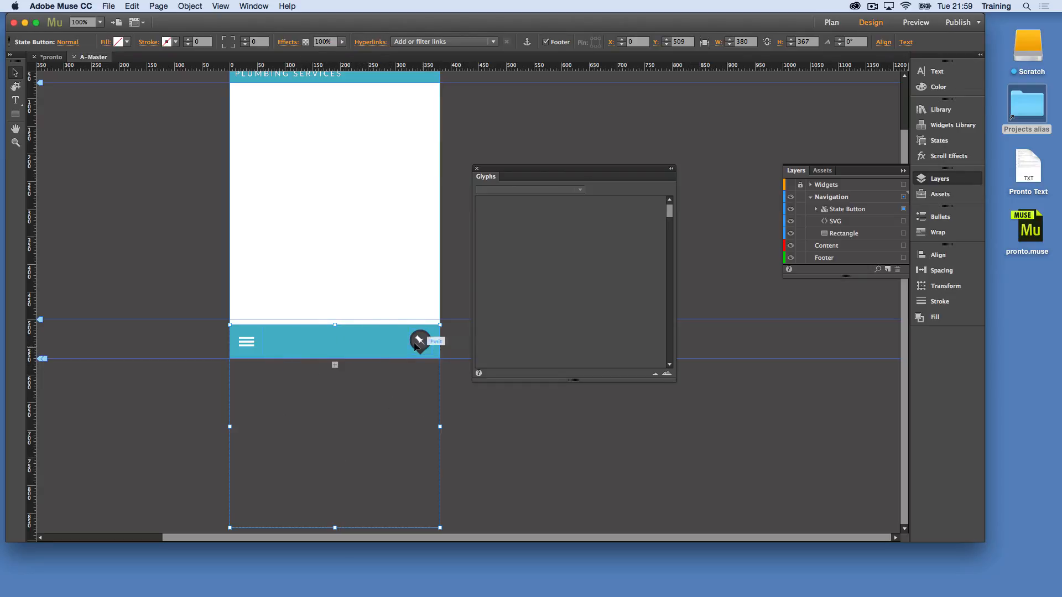
# - Select the pin widget over the accordion header and review its style name and pin position options
pyautogui.click(471, 399)
pyautogui.click(422, 341)
pyautogui.click(424, 334)
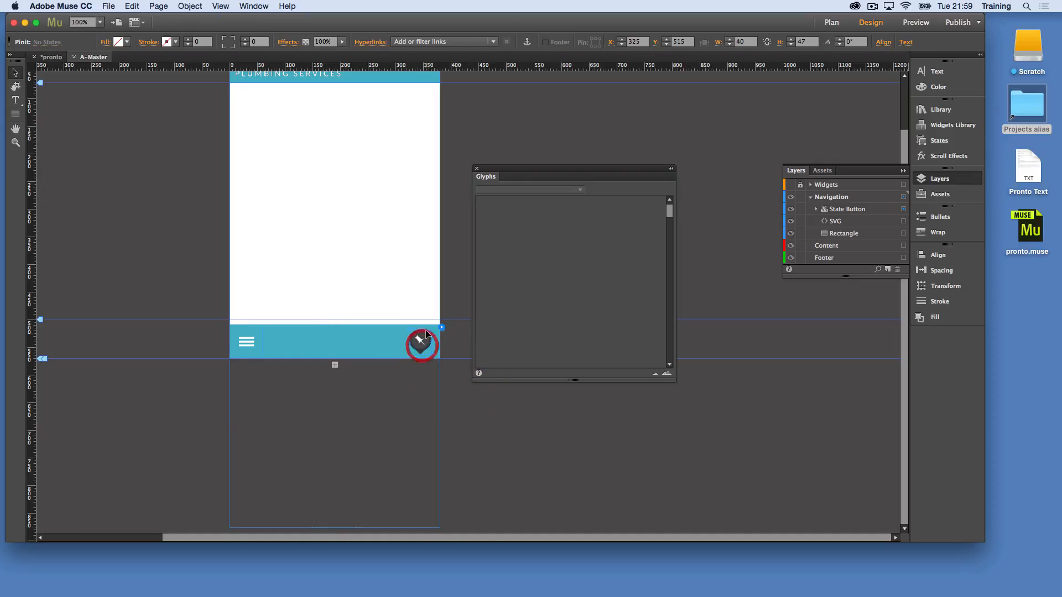
pyautogui.click(464, 414)
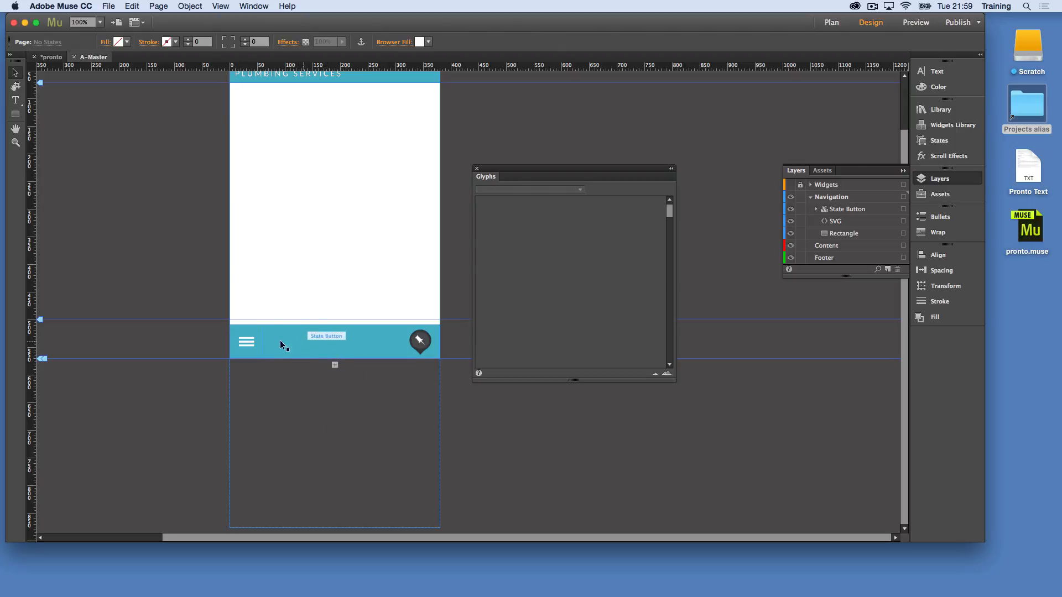
pyautogui.click(320, 338)
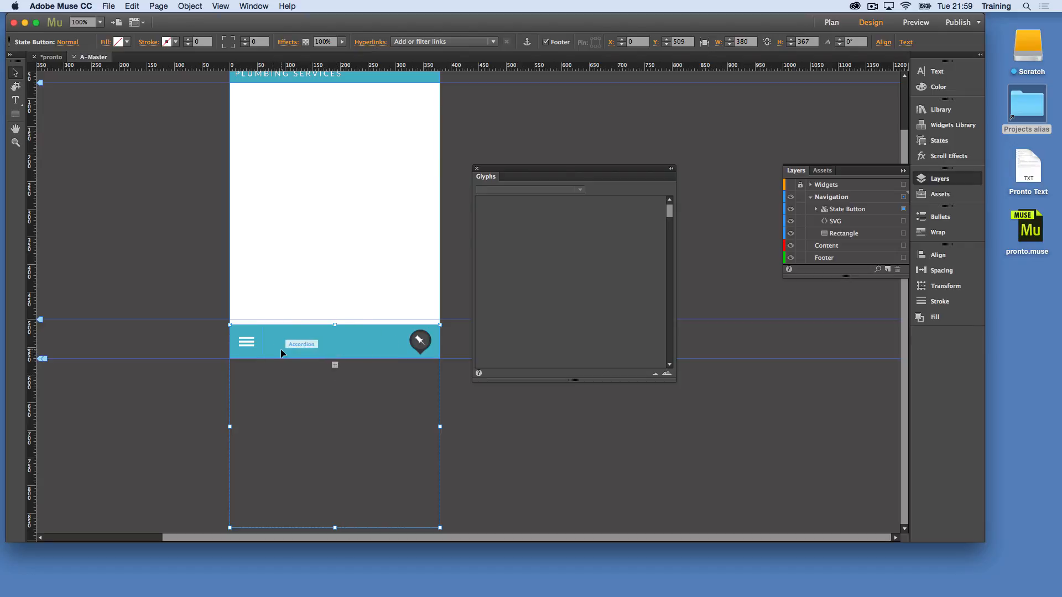
pyautogui.click(411, 347)
pyautogui.click(442, 329)
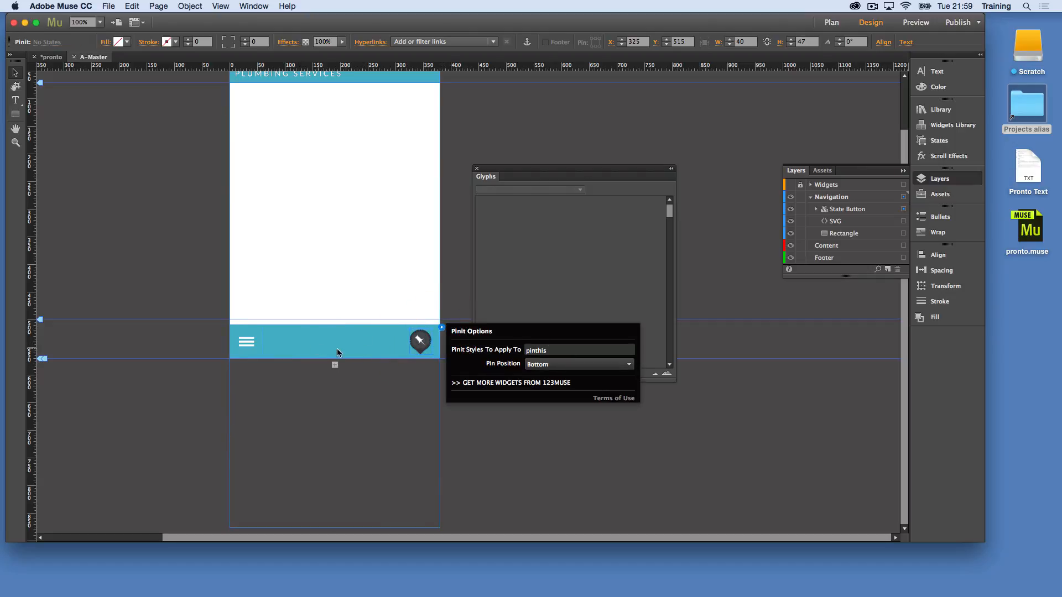
# - Expand the accordion's menu items again from the header label and clear the selection
pyautogui.click(279, 343)
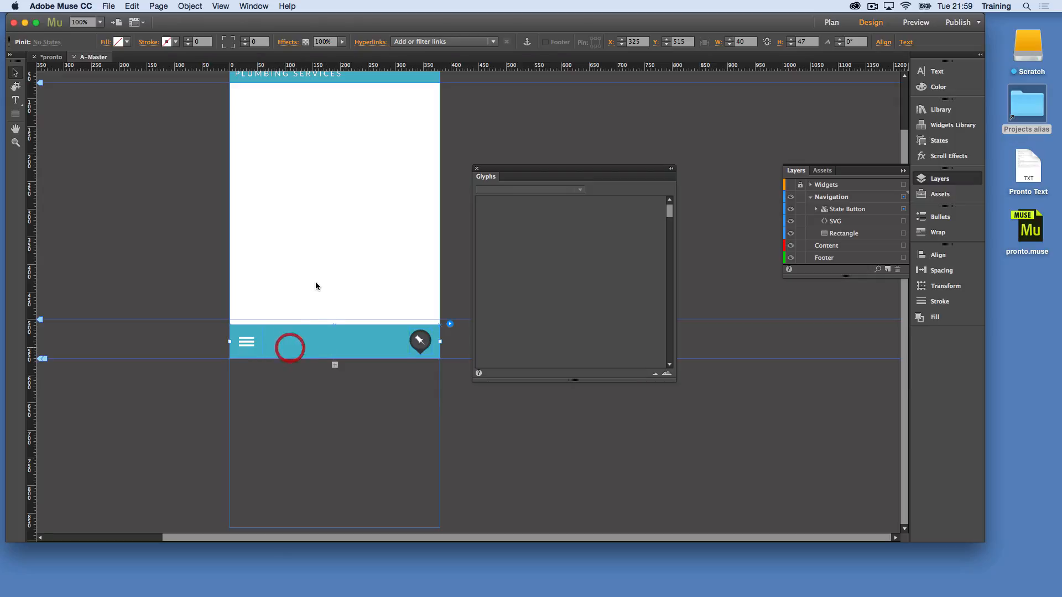
pyautogui.moveTo(338, 333); pyautogui.dragTo(318, 345)
pyautogui.click(320, 346)
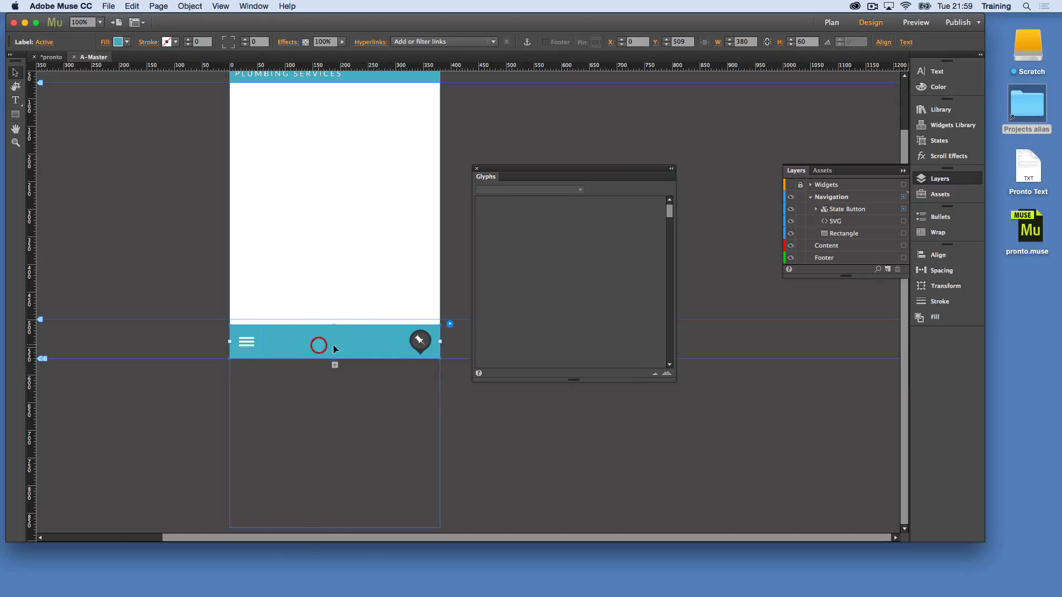
pyautogui.click(449, 402)
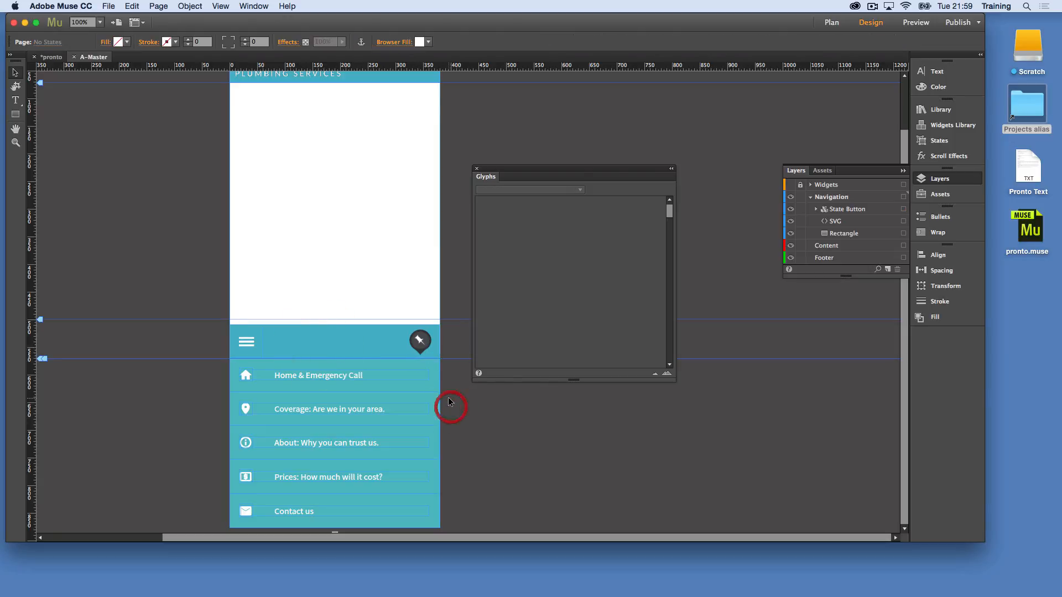
# - Check which graphic style the state button uses and compare it with the style name in the Pinit options
pyautogui.click(419, 398)
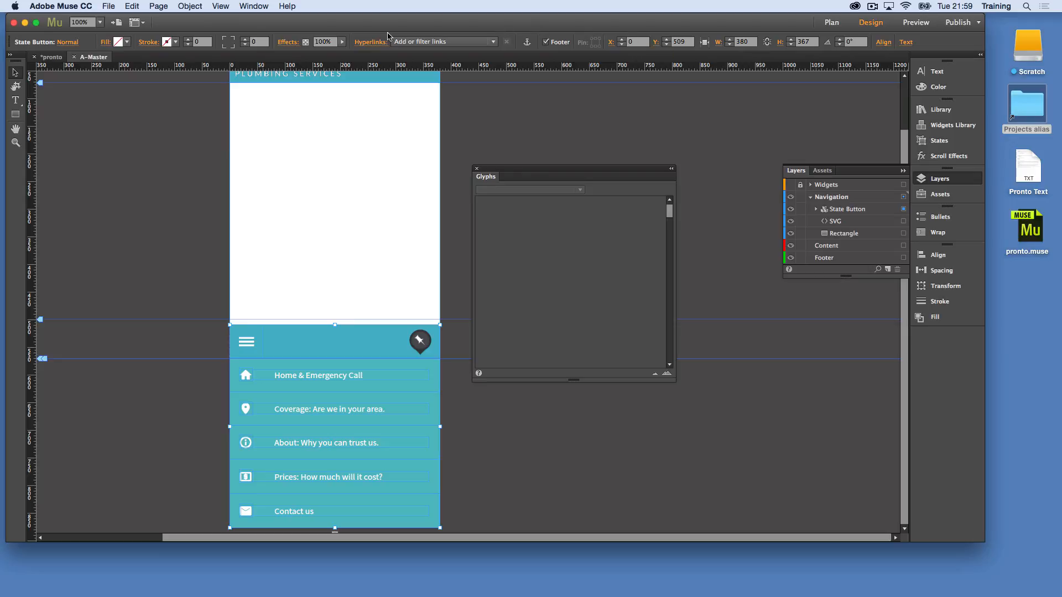
pyautogui.click(254, 7)
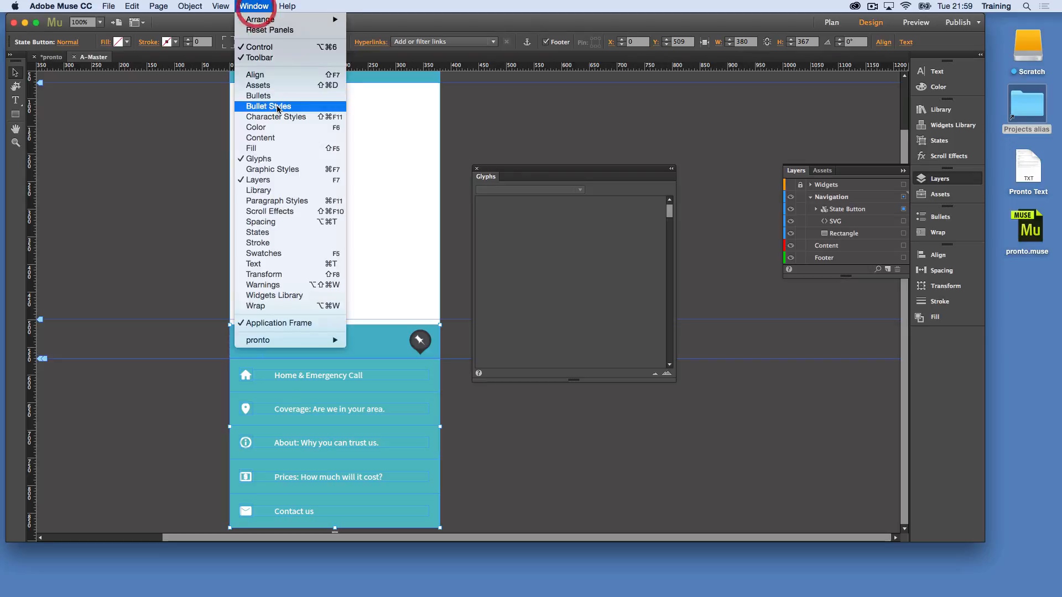
pyautogui.click(270, 170)
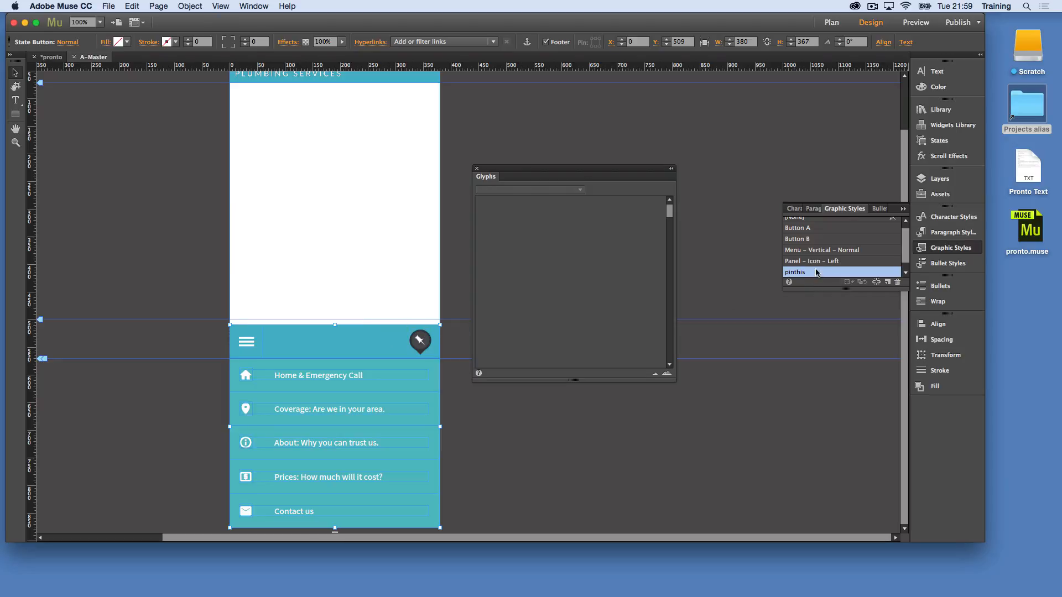
pyautogui.moveTo(801, 272)
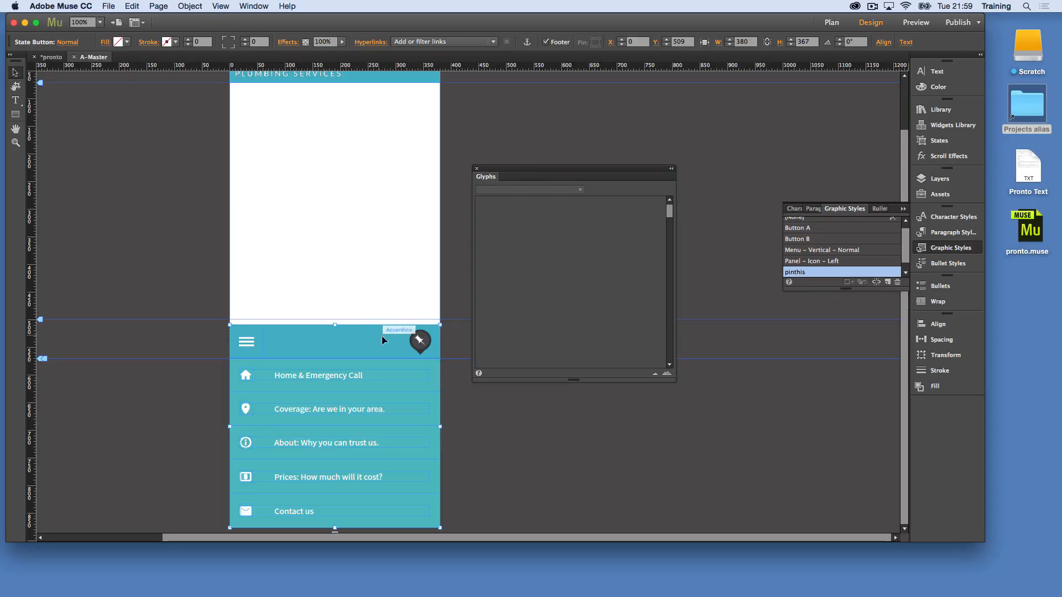
pyautogui.click(420, 340)
pyautogui.click(442, 327)
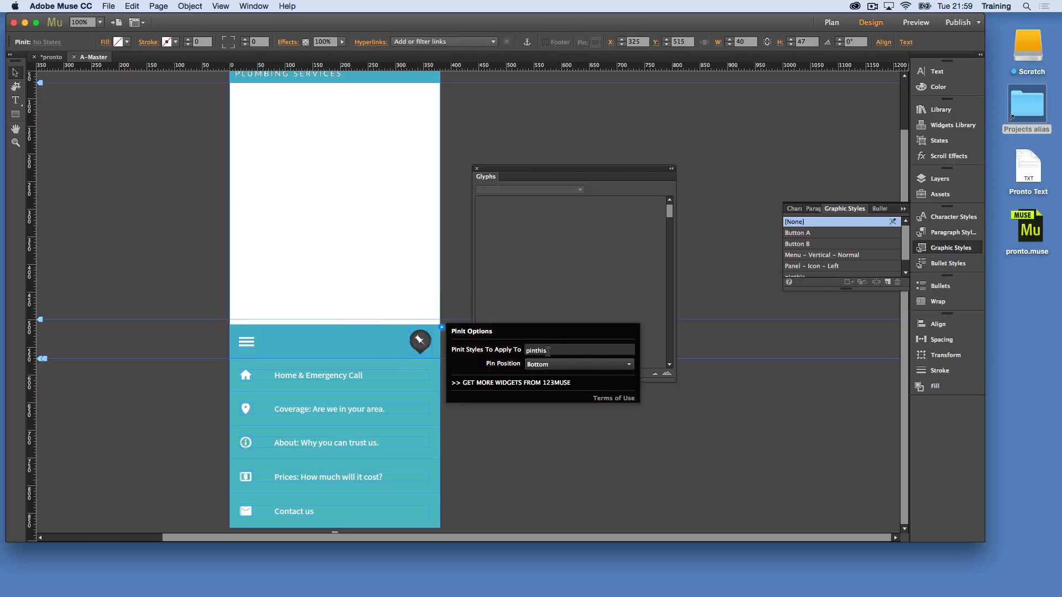
pyautogui.click(327, 289)
pyautogui.click(335, 363)
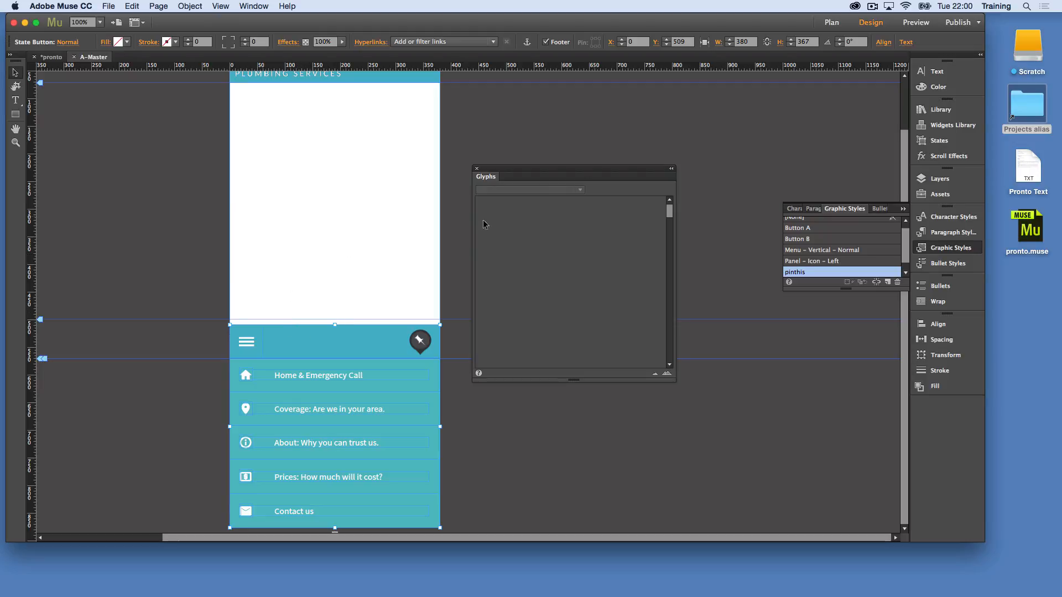
# - Collapse the accordion and shorten the state button so its lower edge meets the bottom of the header bar
pyautogui.click(940, 178)
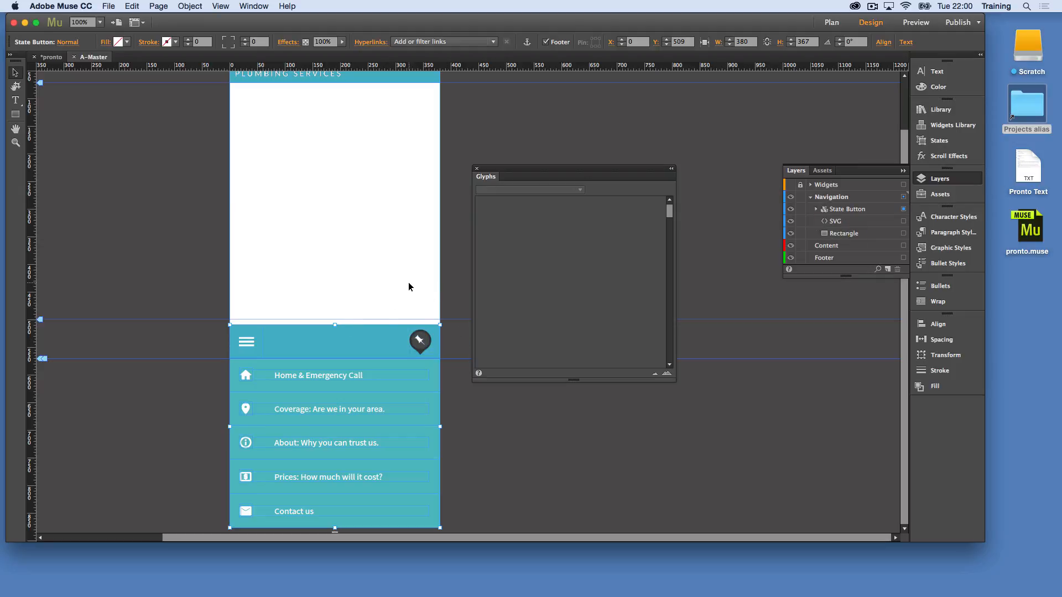
pyautogui.click(351, 350)
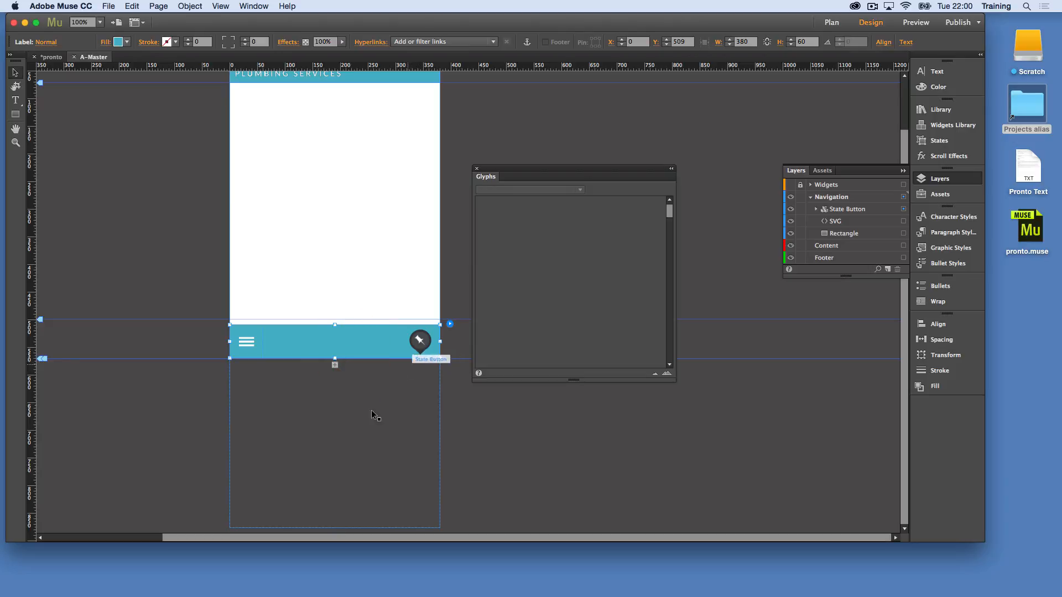
pyautogui.click(334, 526)
pyautogui.moveTo(334, 526); pyautogui.dragTo(324, 360)
pyautogui.click(348, 438)
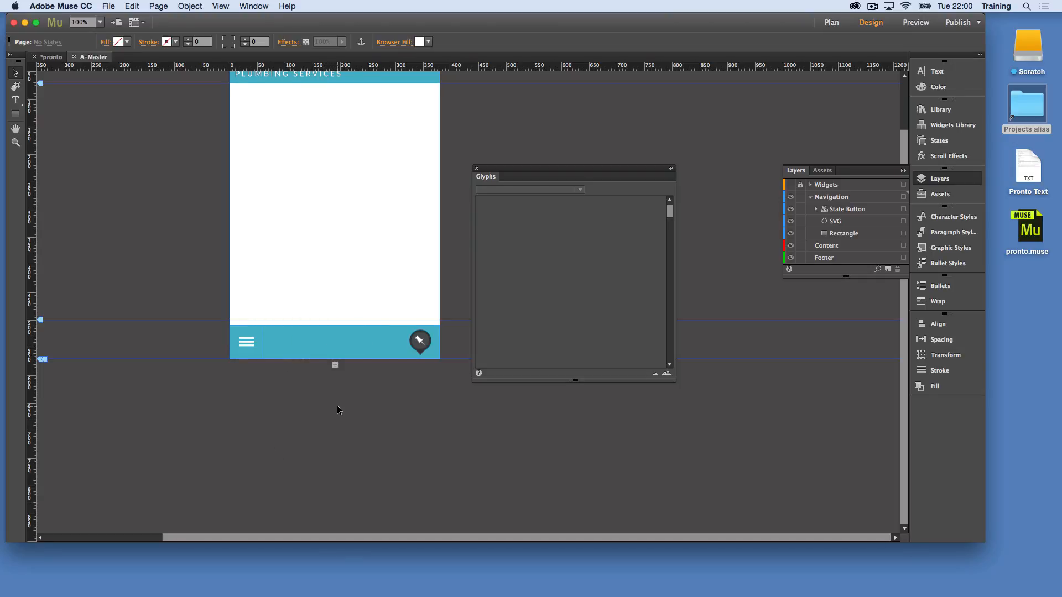
# - Preview the mobile page and test opening and closing the pinned accordion menu twice
pyautogui.scroll(2, 335, 407)
pyautogui.scroll(3, 311, 364)
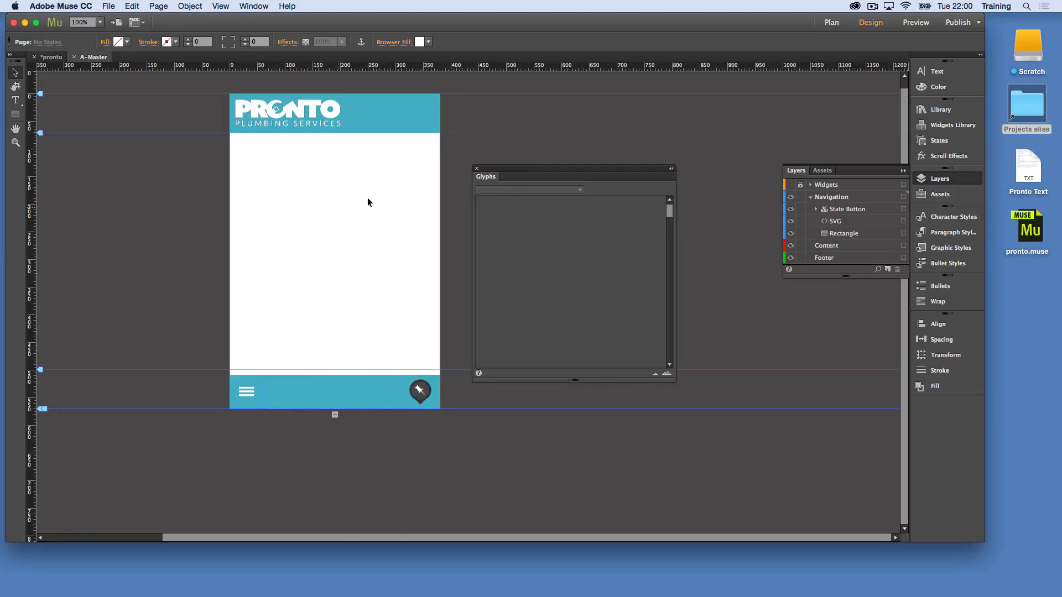
pyautogui.click(919, 23)
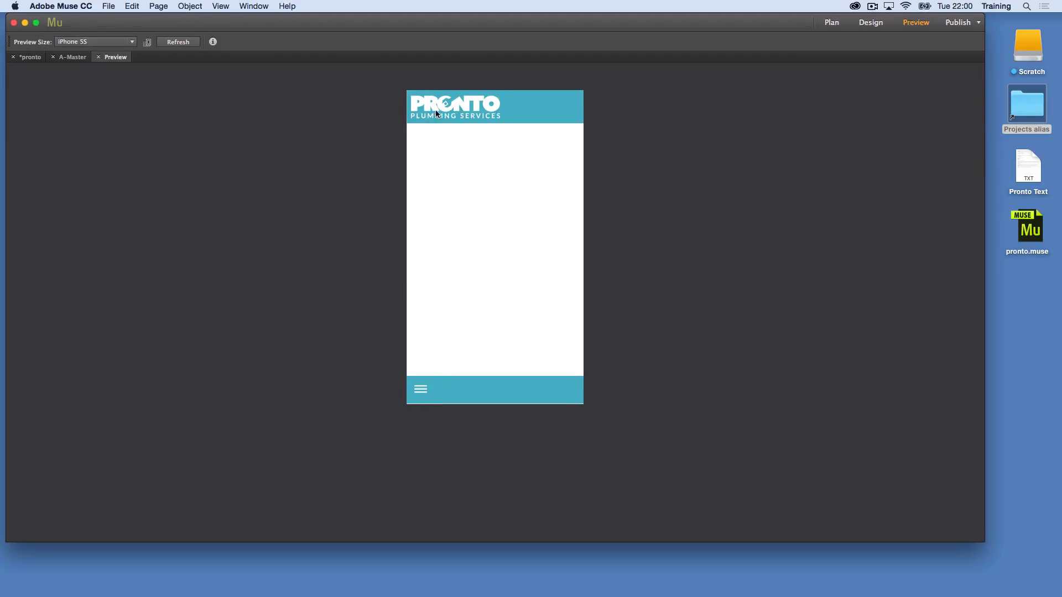
pyautogui.click(419, 393)
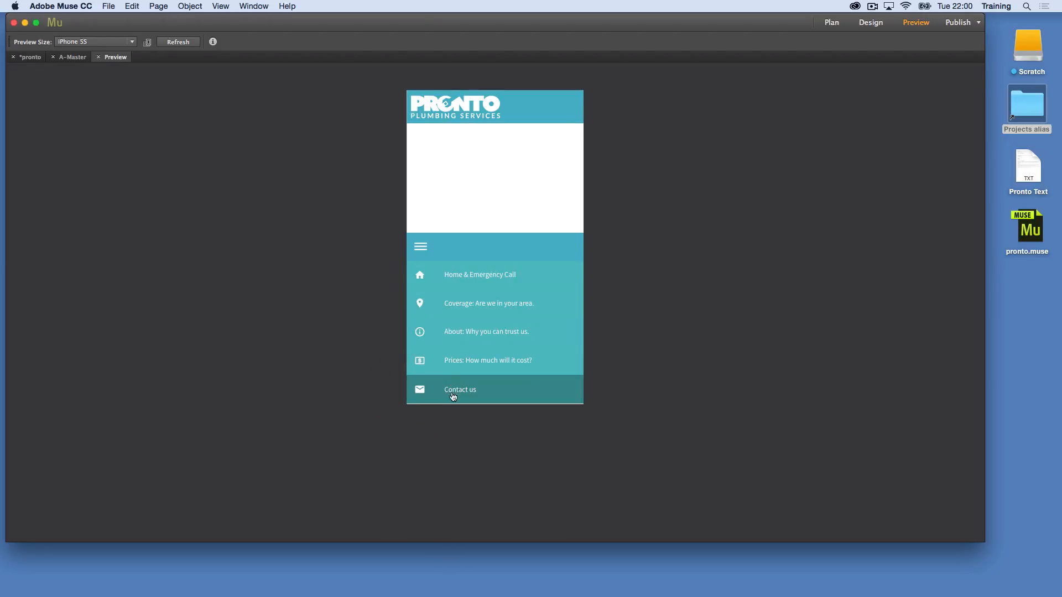
pyautogui.click(431, 245)
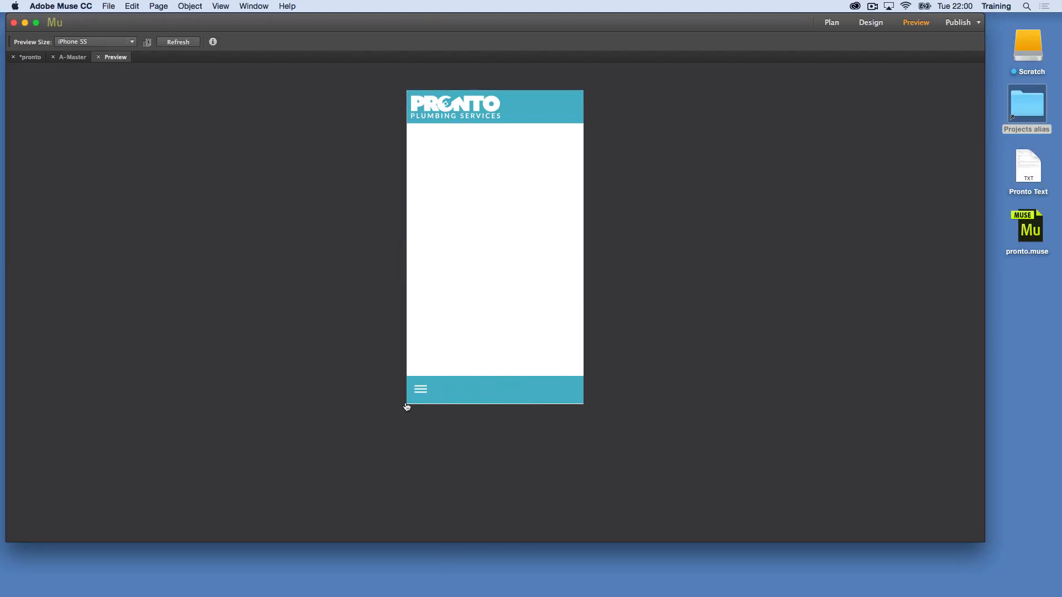
pyautogui.click(434, 396)
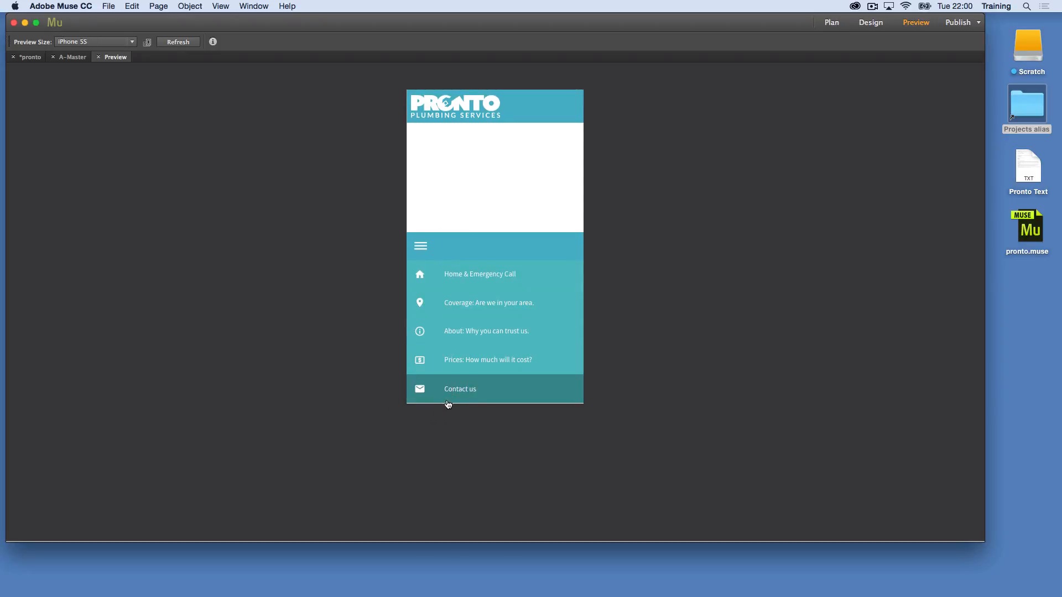
pyautogui.click(422, 246)
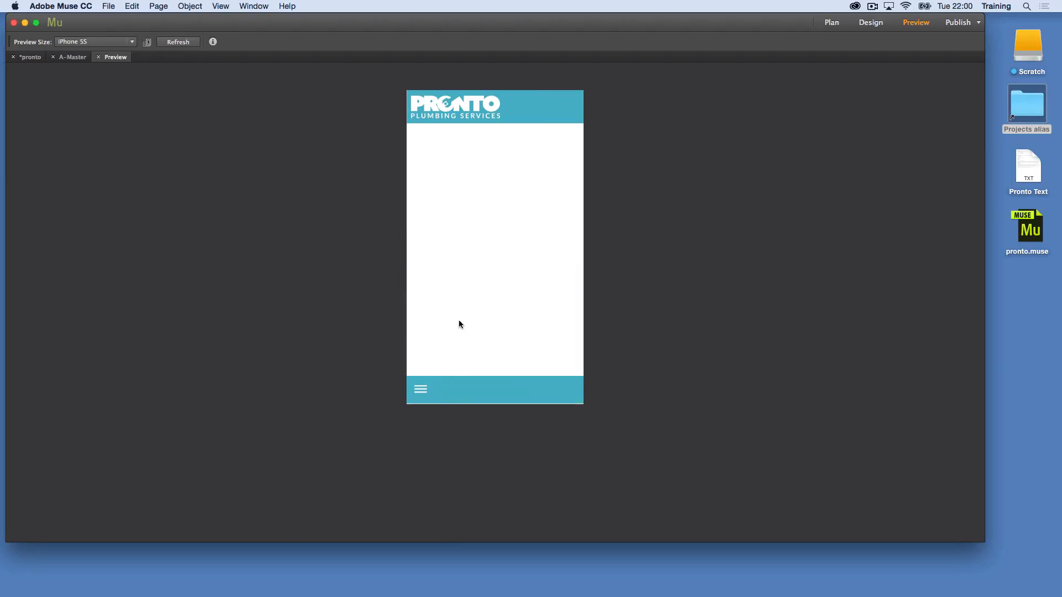
# - Close the preview to return to the master page and move the Glyphs window clear of the page
pyautogui.click(99, 57)
pyautogui.click(370, 221)
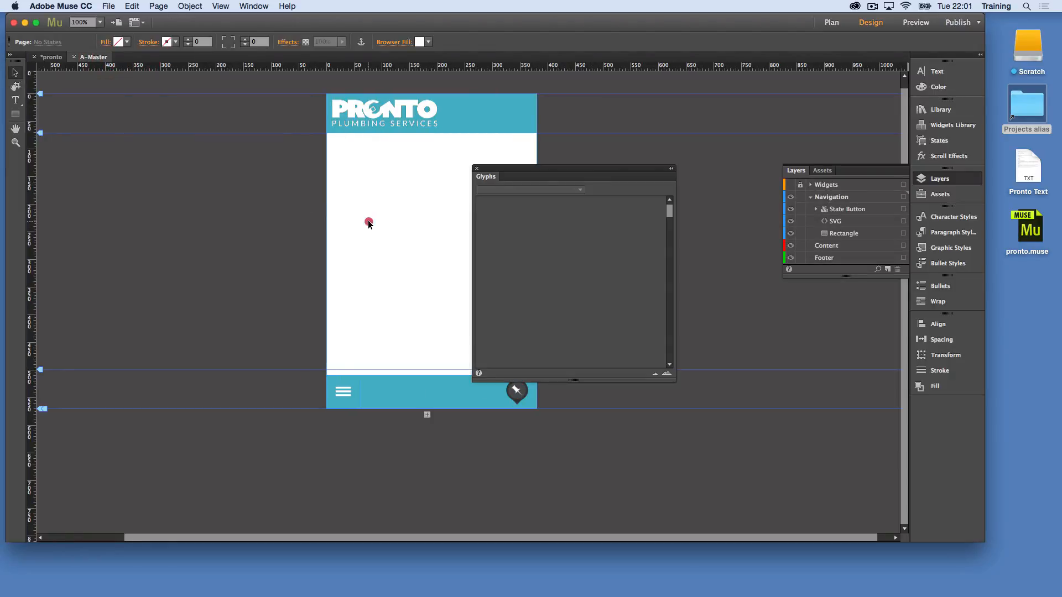
pyautogui.moveTo(529, 169); pyautogui.dragTo(715, 167)
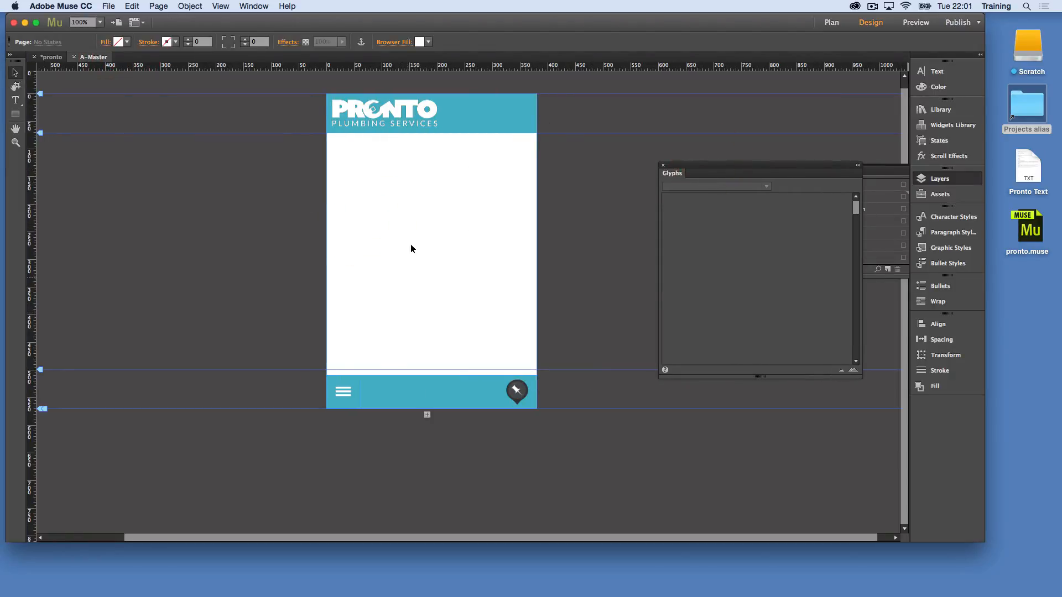